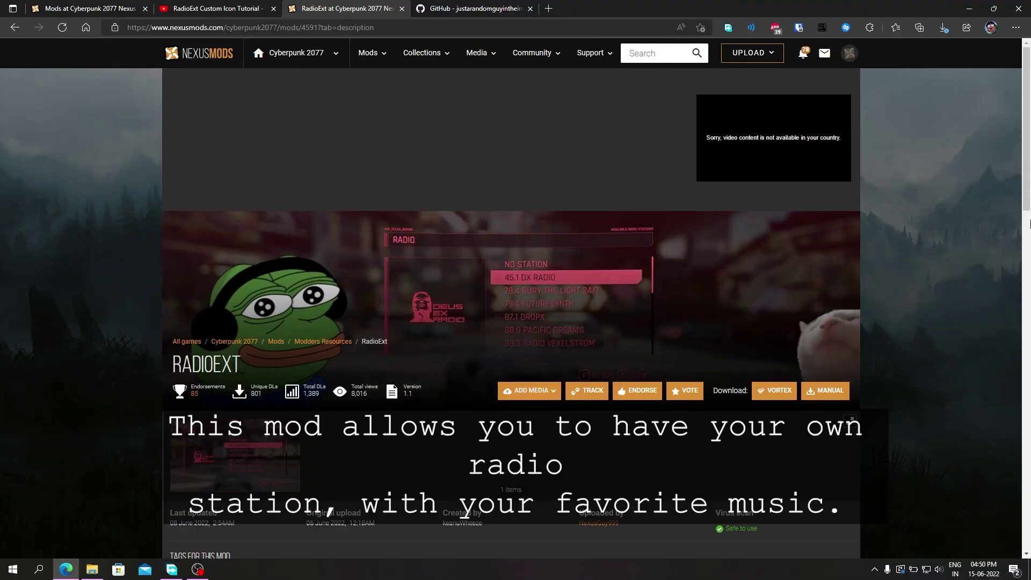
Step: Review the RadioExt mod page and expand its Requirements section
{"action": "scroll", "coordinate": [786, 242], "scroll_direction": "down", "scroll_amount": 3}
{"action": "left_click_drag", "start_coordinate": [166, 210], "coordinate": [248, 213]}
{"action": "scroll", "coordinate": [396, 291], "scroll_direction": "down", "scroll_amount": 4}
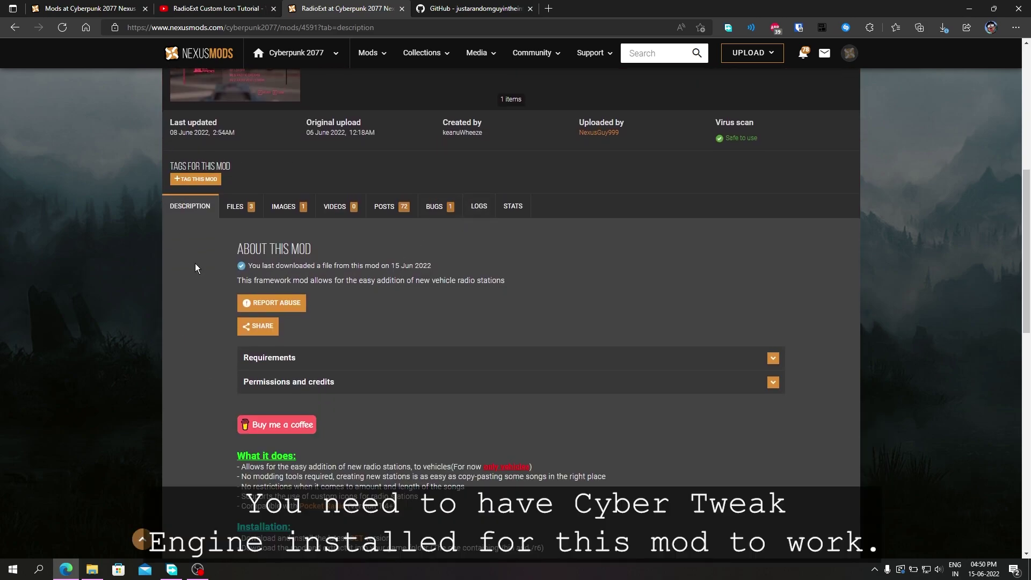
{"action": "scroll", "coordinate": [791, 346], "scroll_direction": "up", "scroll_amount": 1}
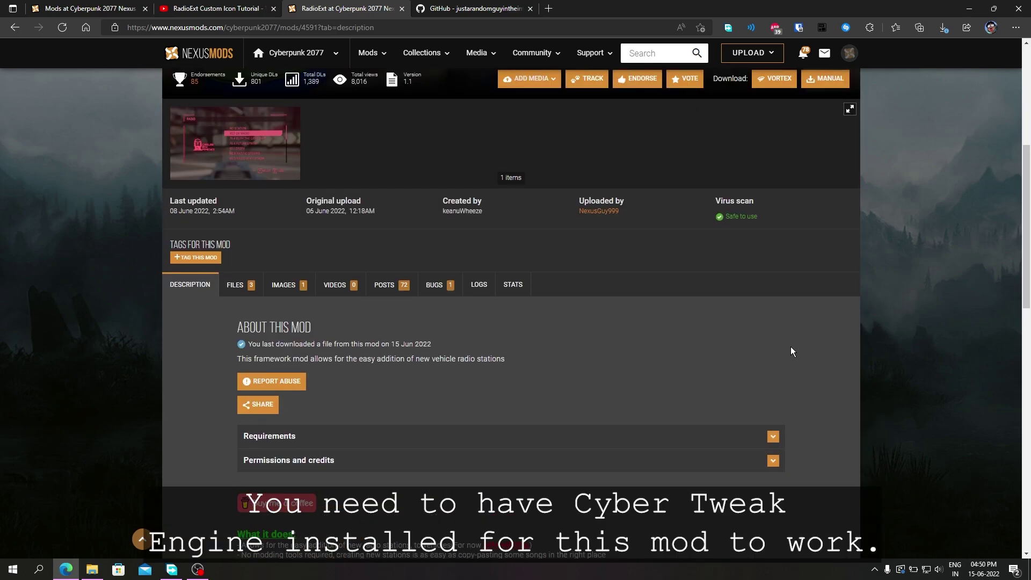
{"action": "scroll", "coordinate": [791, 346], "scroll_direction": "up", "scroll_amount": 2}
{"action": "scroll", "coordinate": [790, 346], "scroll_direction": "down", "scroll_amount": 2}
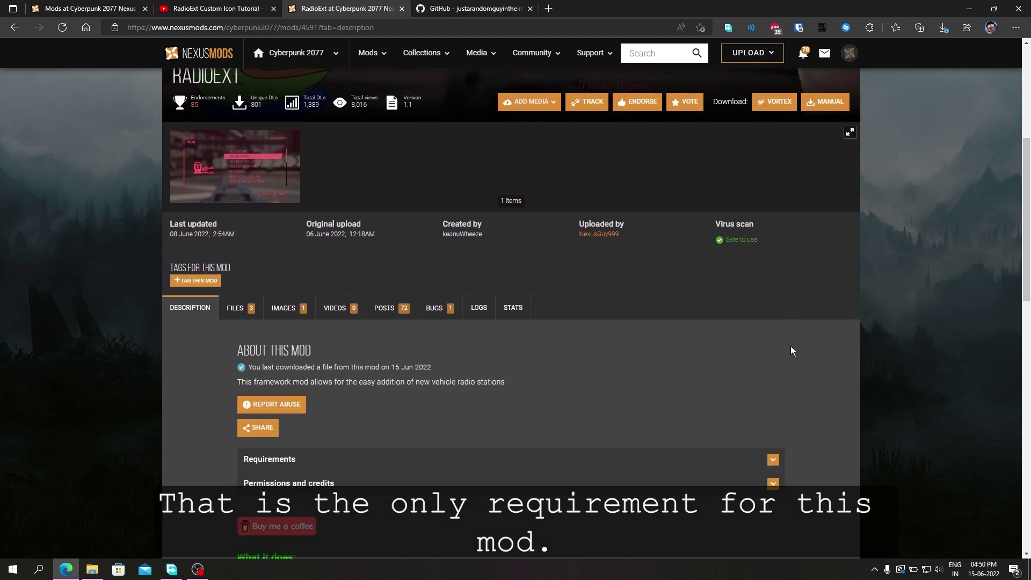
{"action": "left_click", "coordinate": [773, 436]}
{"action": "scroll", "coordinate": [709, 341], "scroll_direction": "down", "scroll_amount": 3}
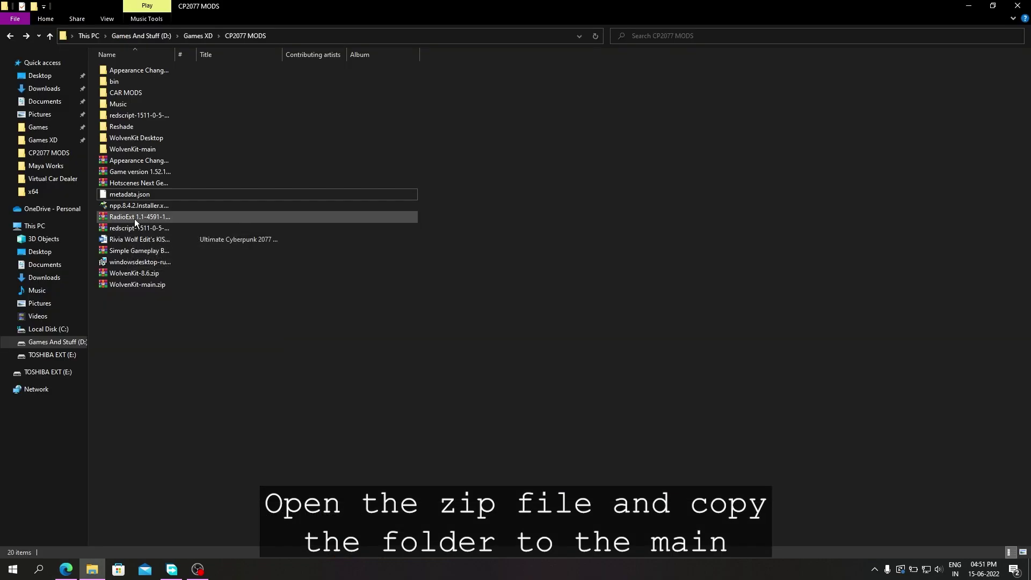
Step: Open the RadioExt 1.1 zip archive from the CP2077 MODS folder
{"action": "left_click", "coordinate": [133, 217]}
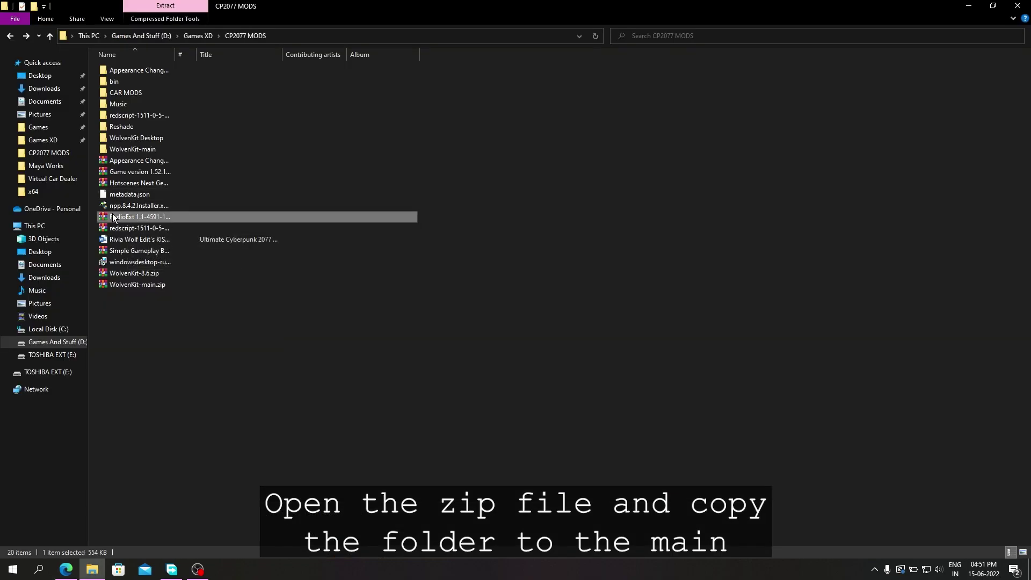
{"action": "double_click", "coordinate": [128, 218]}
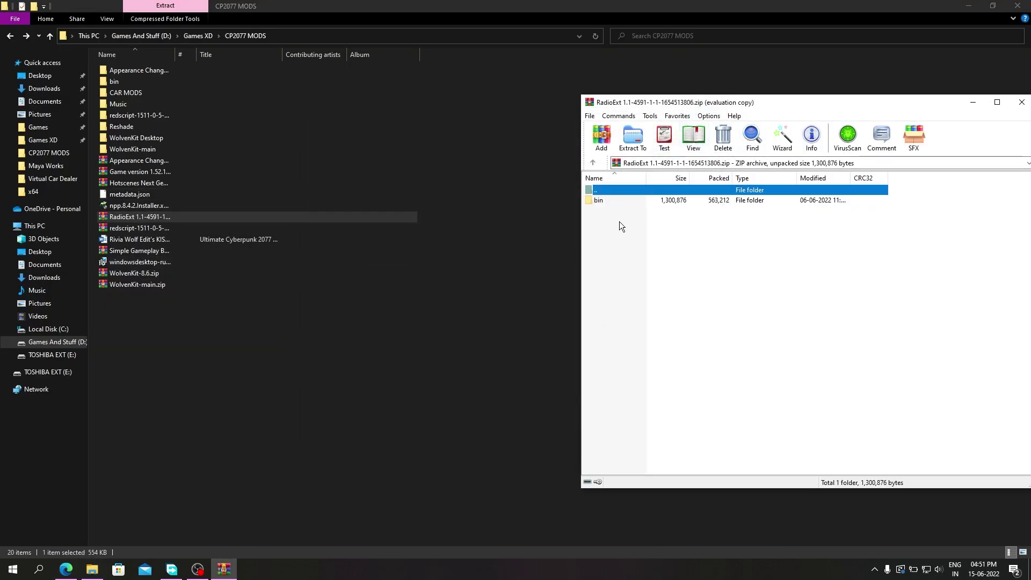
{"action": "left_click_drag", "start_coordinate": [606, 199], "coordinate": [156, 304]}
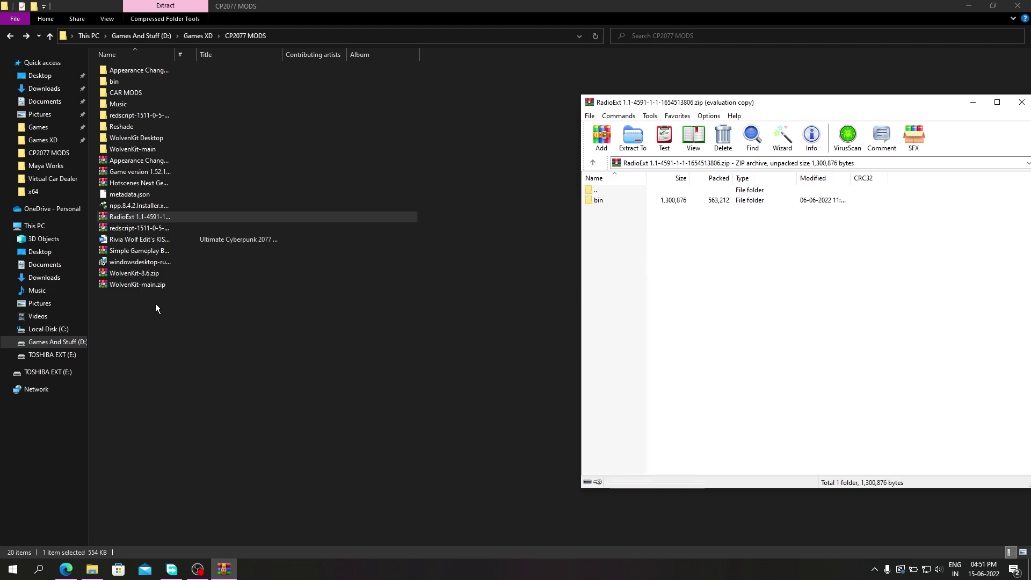
Step: Go to the main Cyberpunk 2077 game folder on Local Disk (C:)
{"action": "left_click", "coordinate": [48, 329]}
{"action": "double_click", "coordinate": [170, 104]}
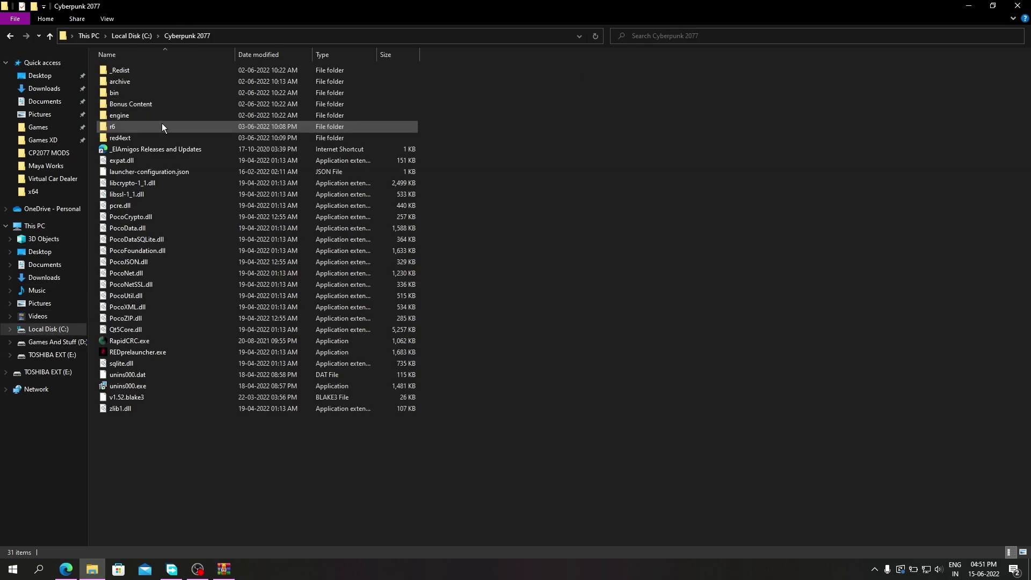
{"action": "double_click", "coordinate": [131, 92]}
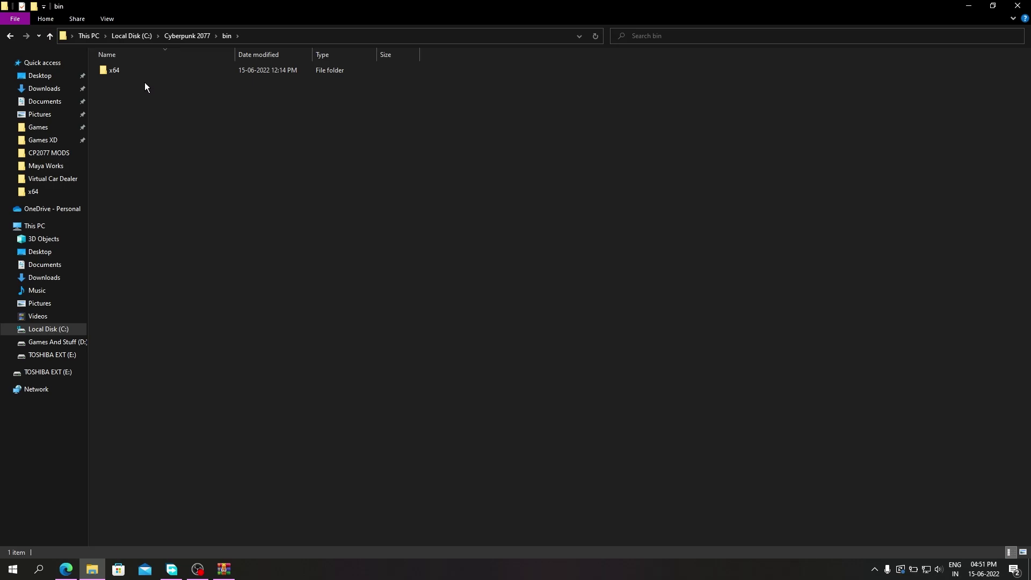
{"action": "key", "text": "BackSpace"}
{"action": "left_click_drag", "start_coordinate": [192, 445], "coordinate": [527, 176]}
{"action": "left_click", "coordinate": [527, 180]}
Step: Copy the bin folder from the RadioExt archive into the Cyberpunk 2077 game folder
{"action": "left_click", "coordinate": [223, 570]}
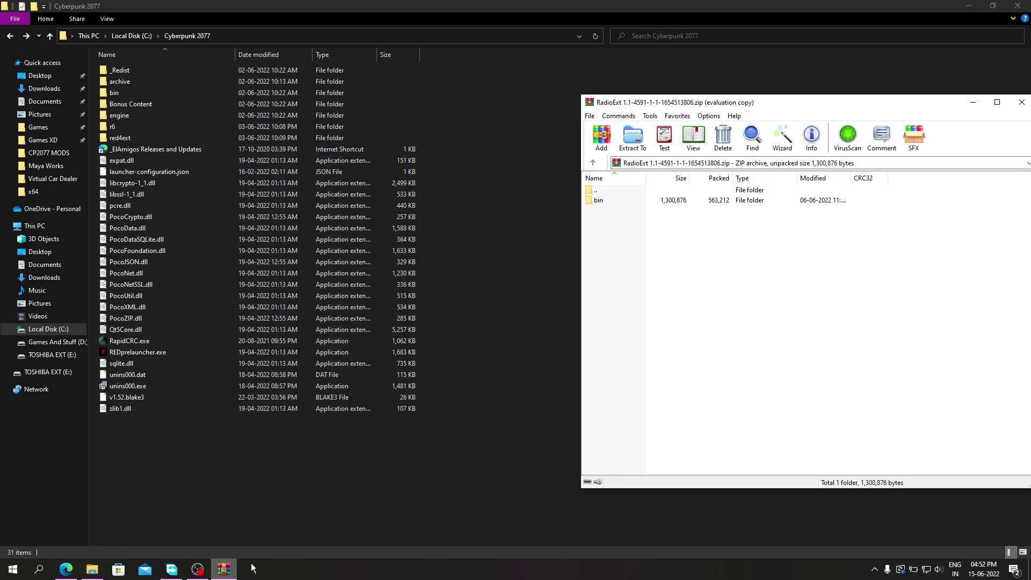
{"action": "left_click", "coordinate": [610, 202]}
{"action": "left_click", "coordinate": [558, 204]}
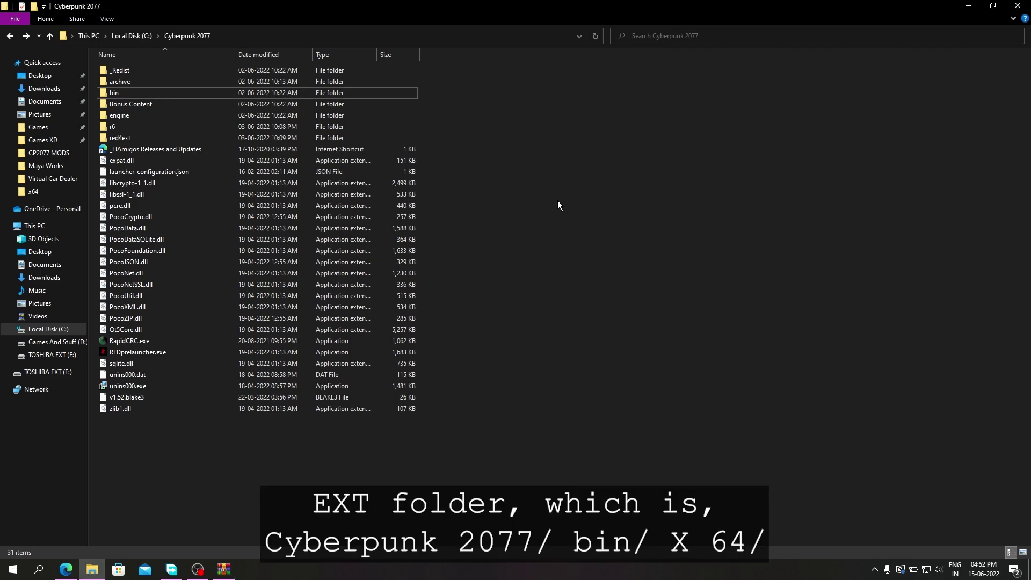
Step: Open the radioExt mod folder under bin\x64\plugins\cyber_engine_tweaks\mods
{"action": "key", "text": "Down"}
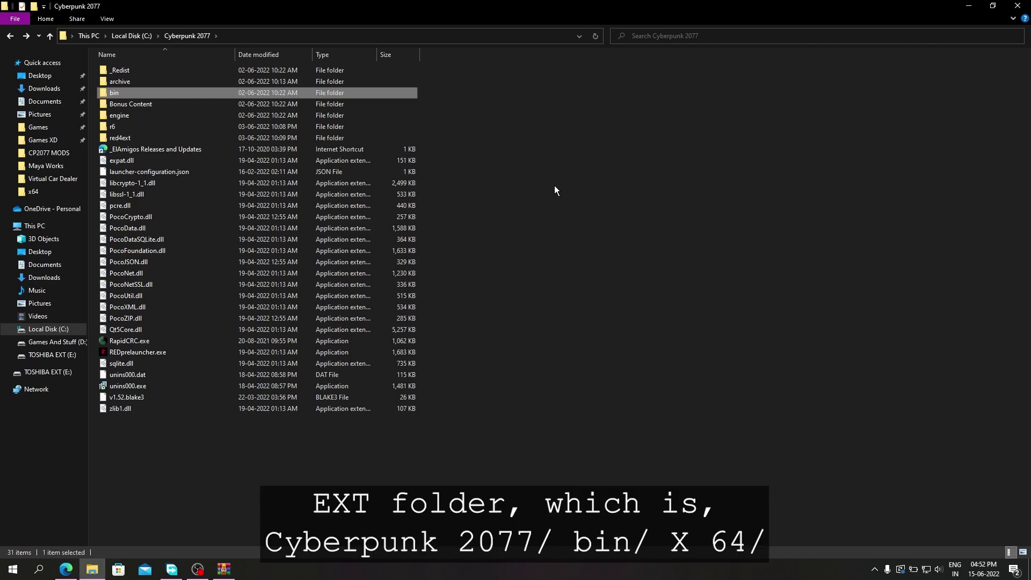
{"action": "double_click", "coordinate": [132, 92]}
{"action": "left_click", "coordinate": [164, 73]}
{"action": "double_click", "coordinate": [164, 74]}
{"action": "double_click", "coordinate": [159, 92]}
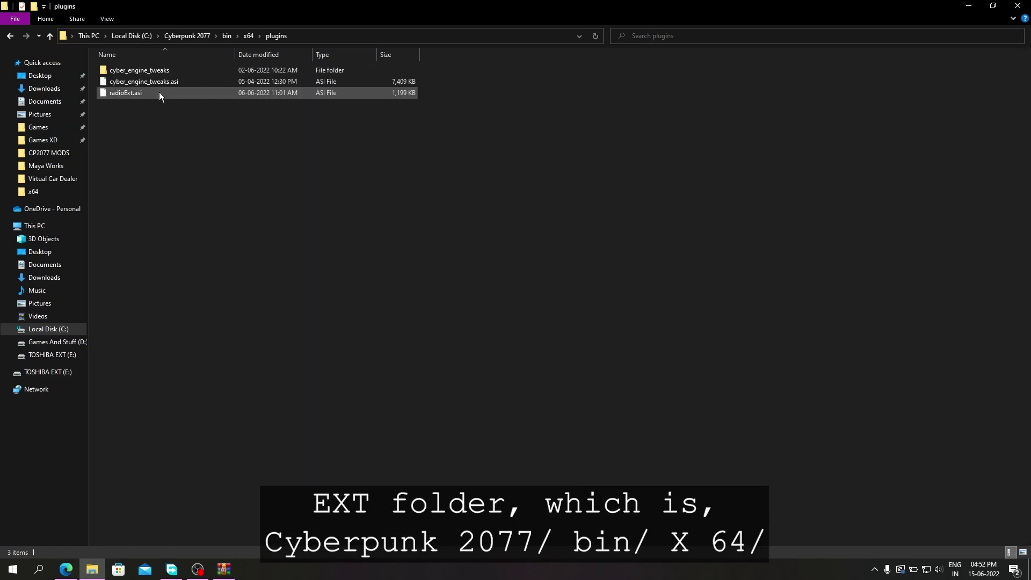
{"action": "double_click", "coordinate": [168, 70]}
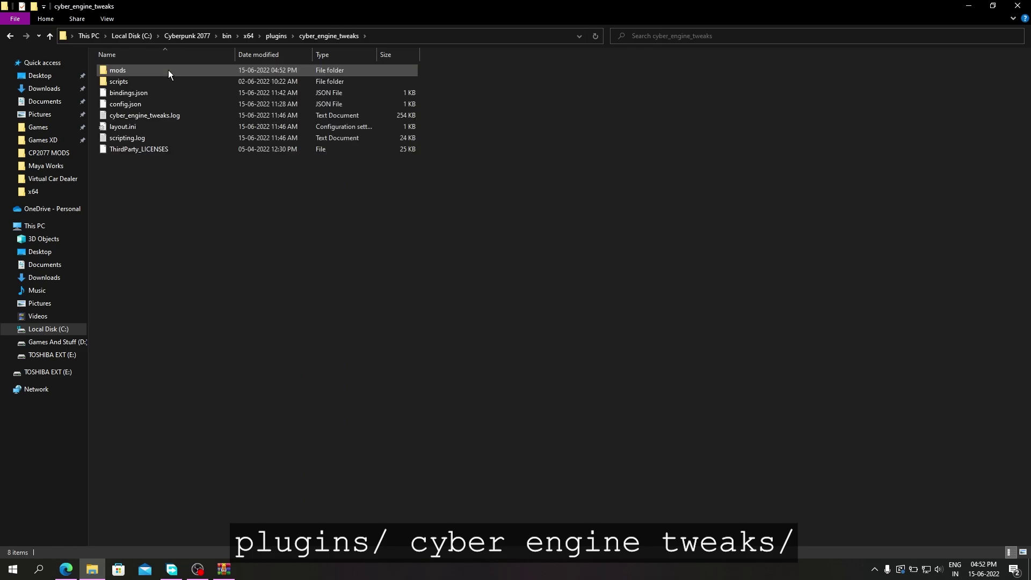
{"action": "double_click", "coordinate": [168, 70]}
{"action": "double_click", "coordinate": [110, 104]}
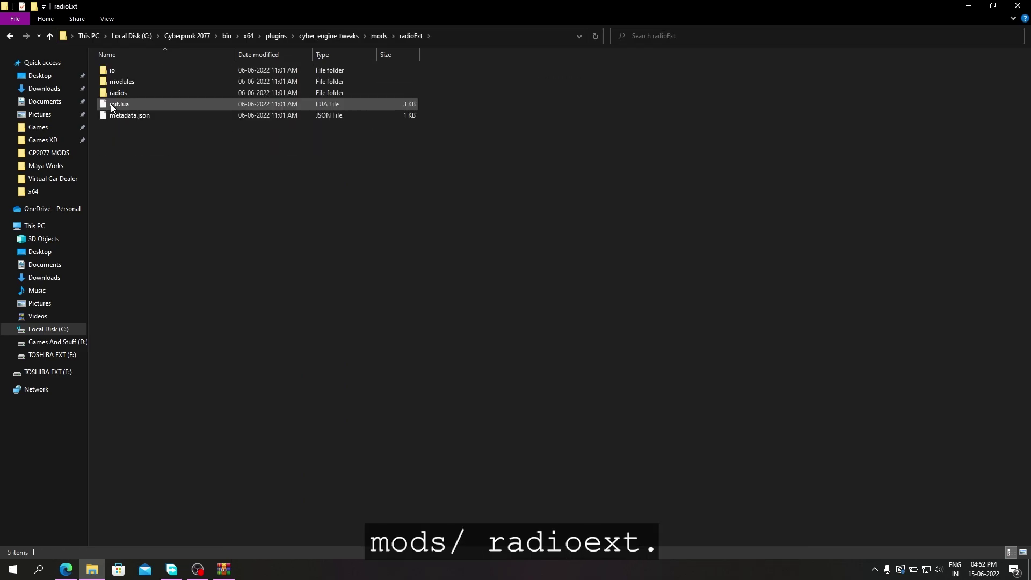
{"action": "left_click_drag", "start_coordinate": [132, 166], "coordinate": [227, 169]}
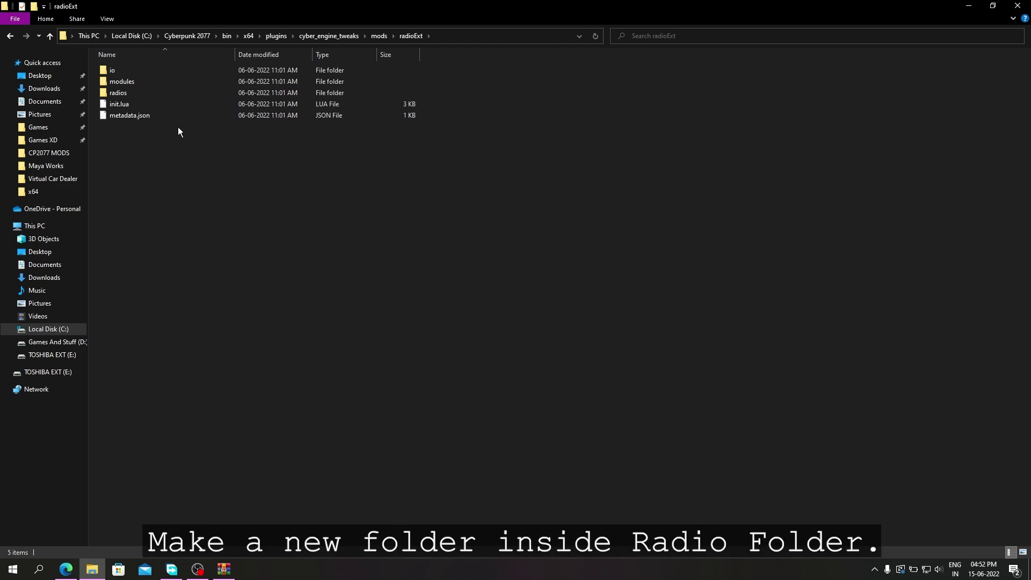
Step: Create a new folder named AudioLibrary inside the radios folder
{"action": "double_click", "coordinate": [114, 95]}
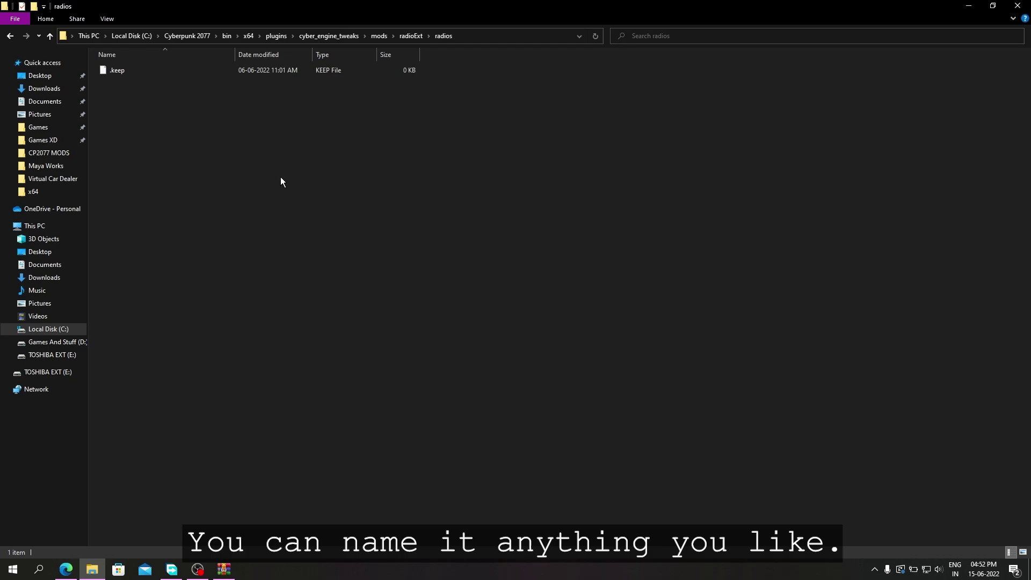
{"action": "right_click", "coordinate": [188, 156]}
{"action": "mouse_move", "coordinate": [259, 285]}
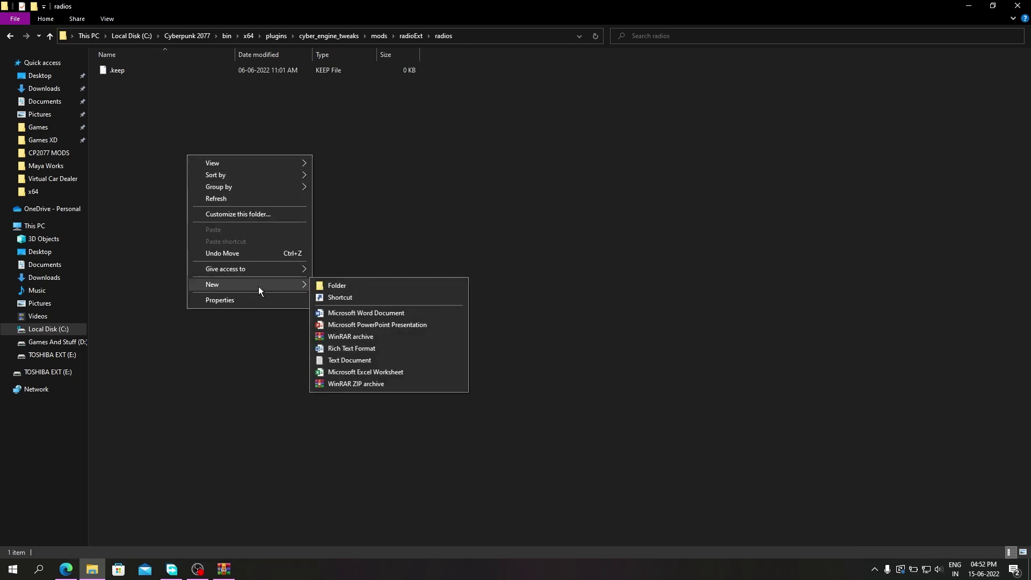
{"action": "left_click", "coordinate": [336, 285]}
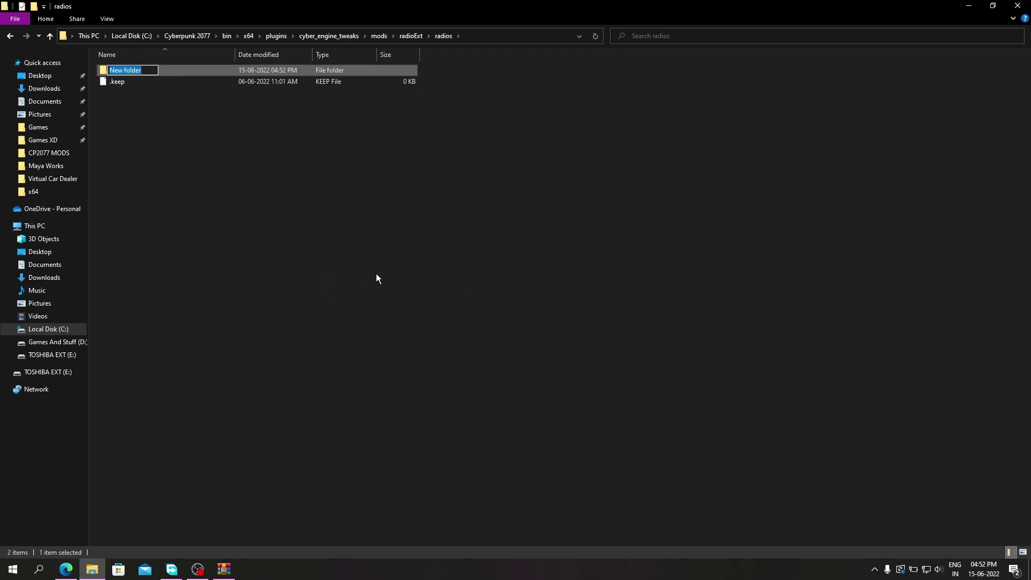
{"action": "type", "text": "AudioLibary"}
{"action": "key", "text": "BackSpace"}
{"action": "key", "text": "BackSpace"}
{"action": "key", "text": "BackSpace"}
{"action": "type", "text": "rary"}
{"action": "key", "text": "Return"}
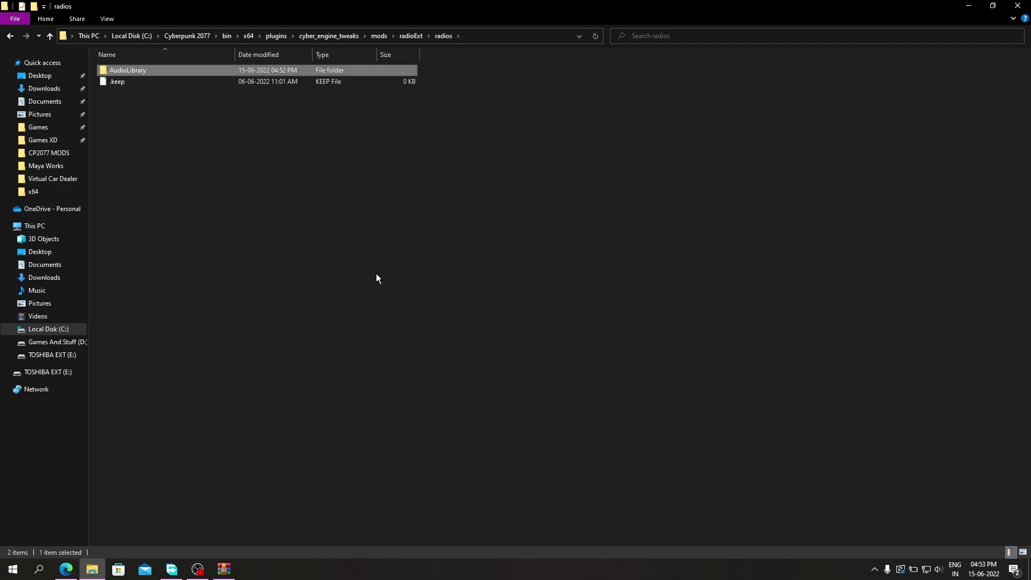
Step: Copy metadata.json from the radioExt folder into the radios\AudioLibrary folder
{"action": "key", "text": "alt+Up"}
{"action": "left_click", "coordinate": [129, 115]}
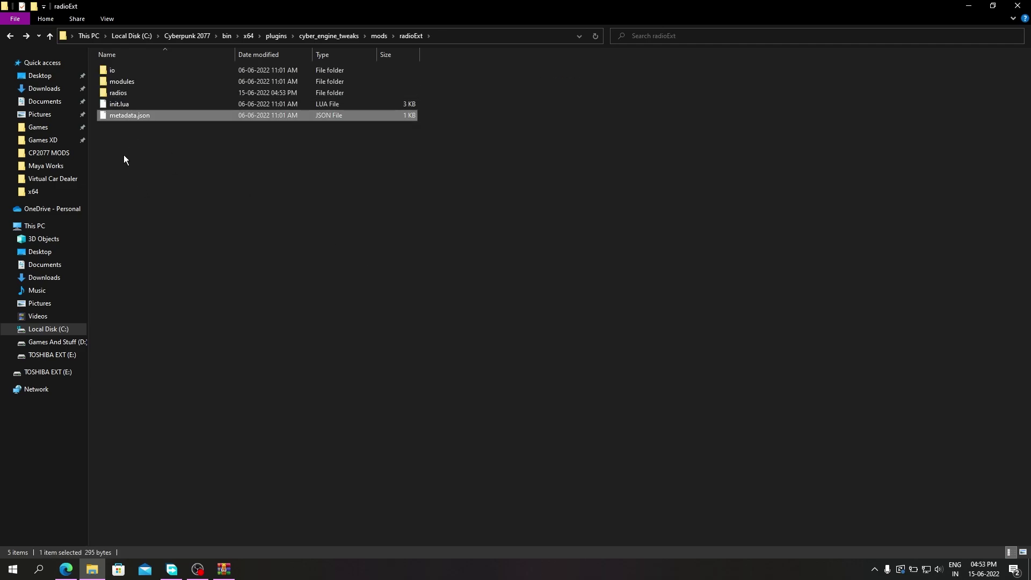
{"action": "right_click", "coordinate": [133, 116]}
{"action": "left_click", "coordinate": [158, 273]}
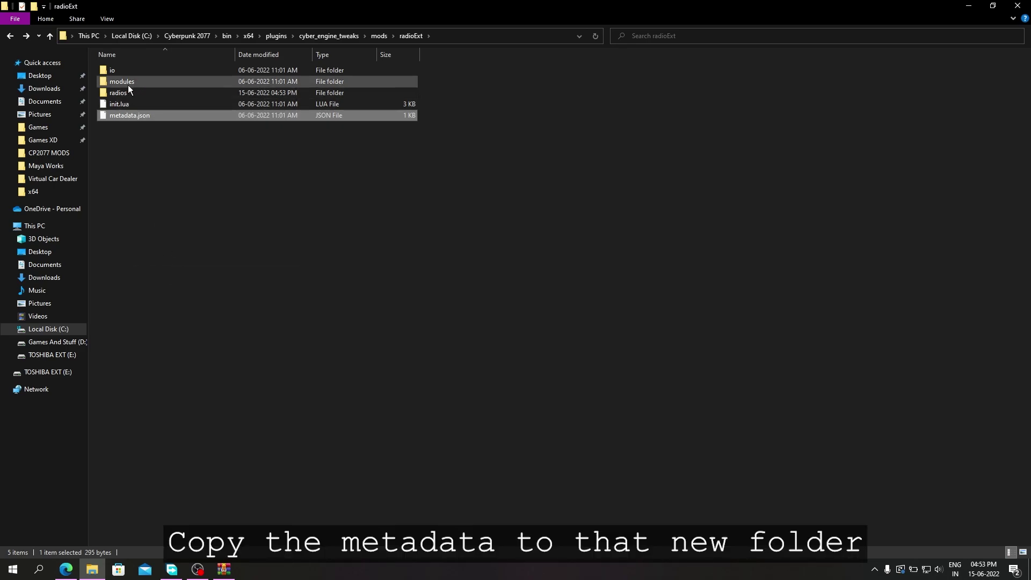
{"action": "double_click", "coordinate": [124, 92]}
{"action": "double_click", "coordinate": [132, 72]}
{"action": "right_click", "coordinate": [145, 171]}
{"action": "left_click", "coordinate": [247, 245]}
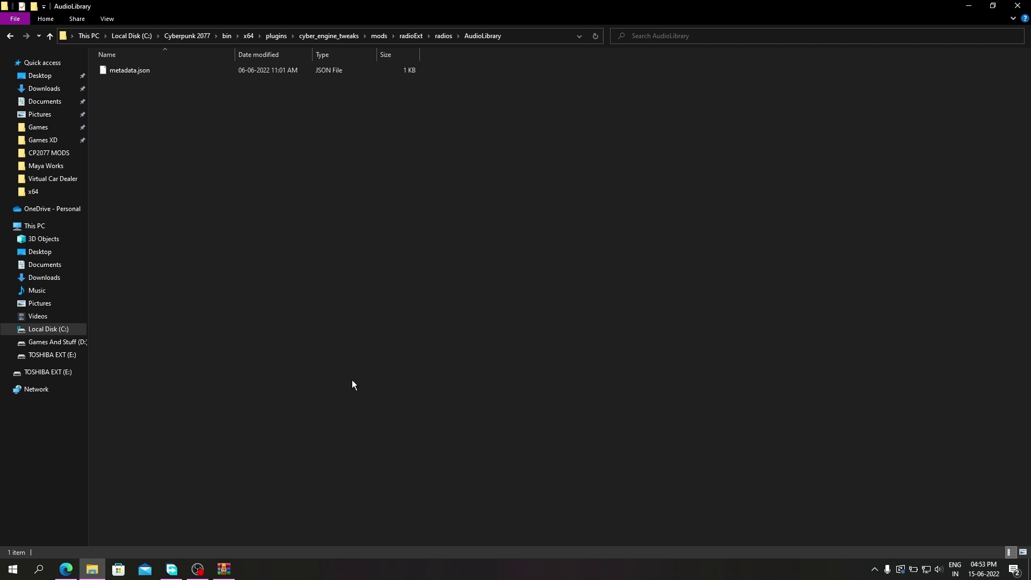
Step: Open the copied metadata.json in Notepad++ and set displayName to "121.91 Audio Library"
{"action": "right_click", "coordinate": [115, 70]}
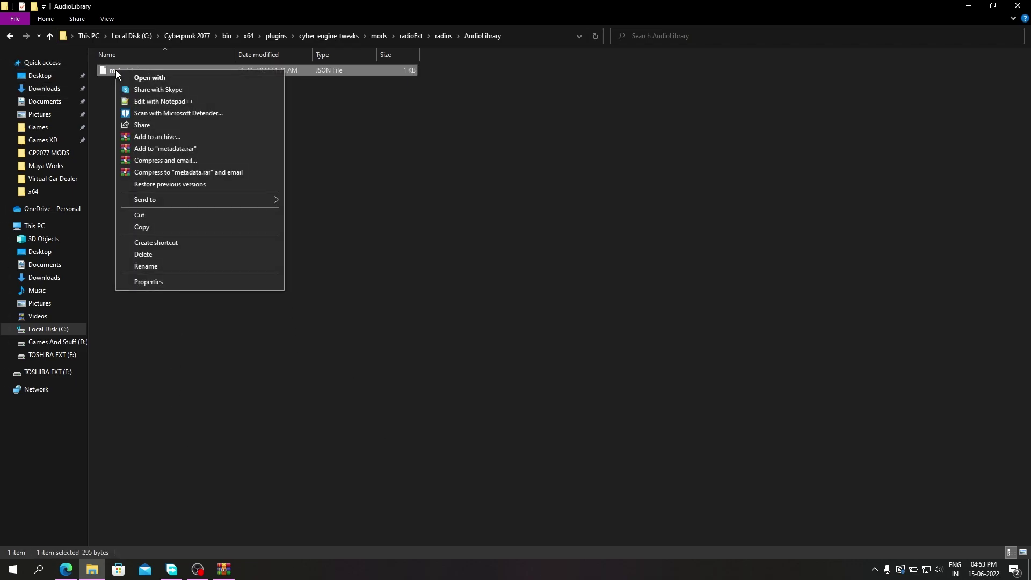
{"action": "left_click", "coordinate": [144, 102]}
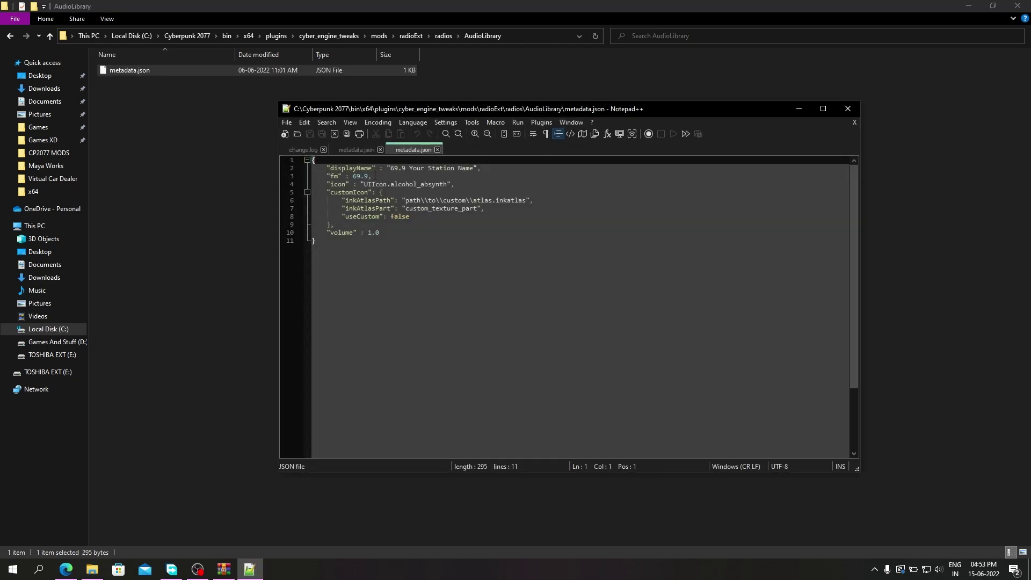
{"action": "left_click_drag", "start_coordinate": [391, 168], "coordinate": [475, 171]}
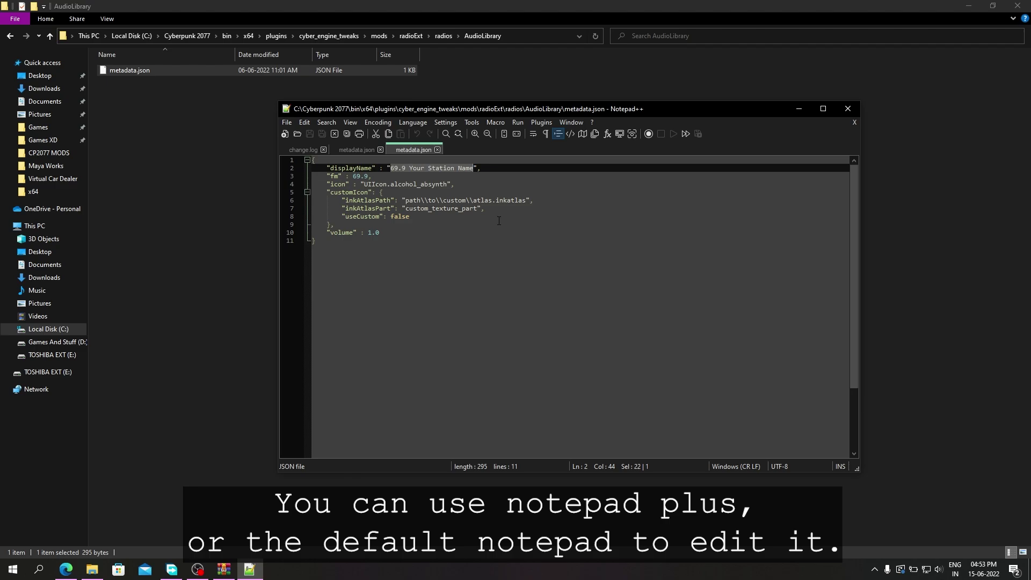
{"action": "type", "text": "121."}
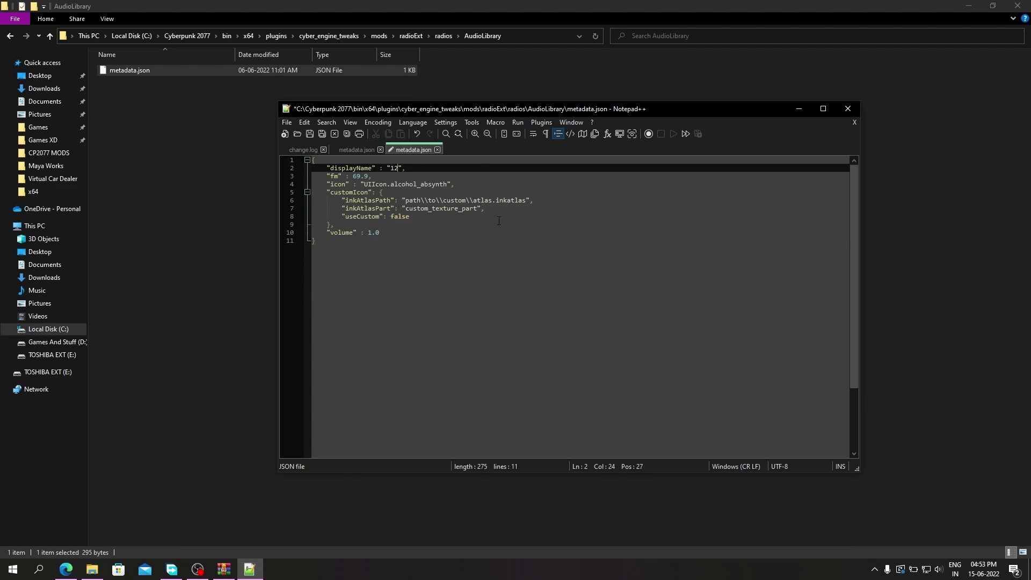
{"action": "type", "text": "12"}
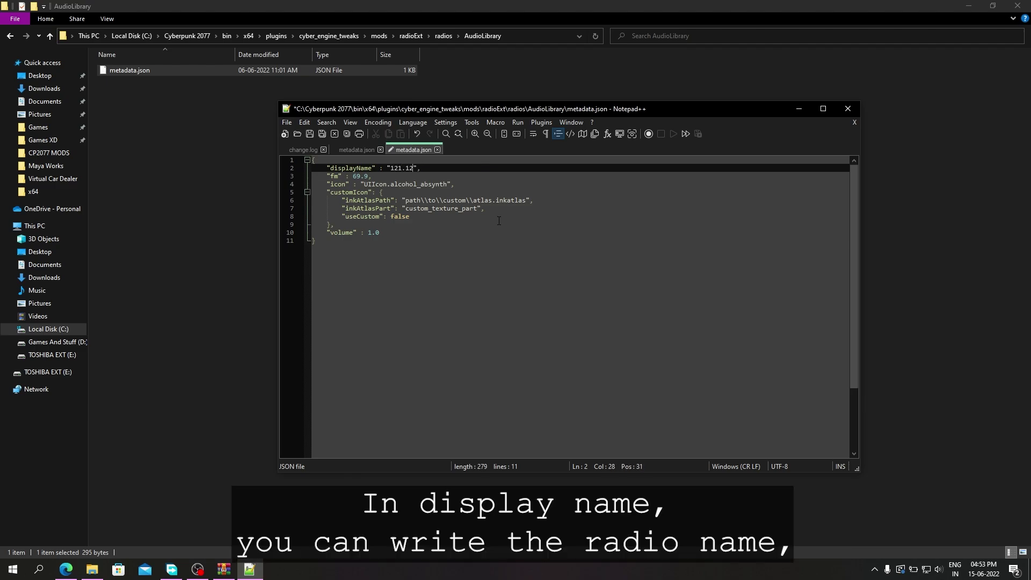
{"action": "key", "text": "ctrl+z"}
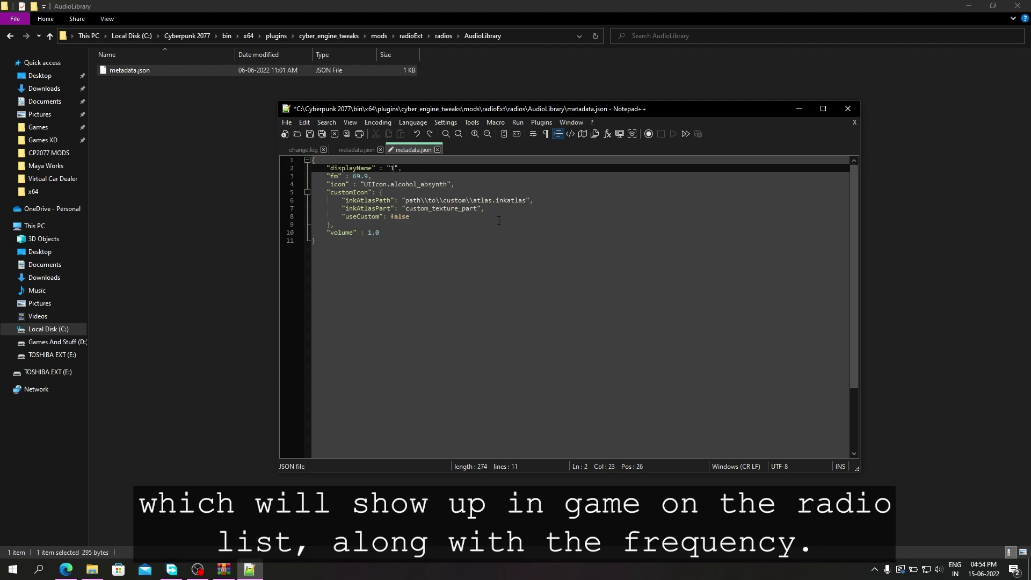
{"action": "type", "text": "21.9"}
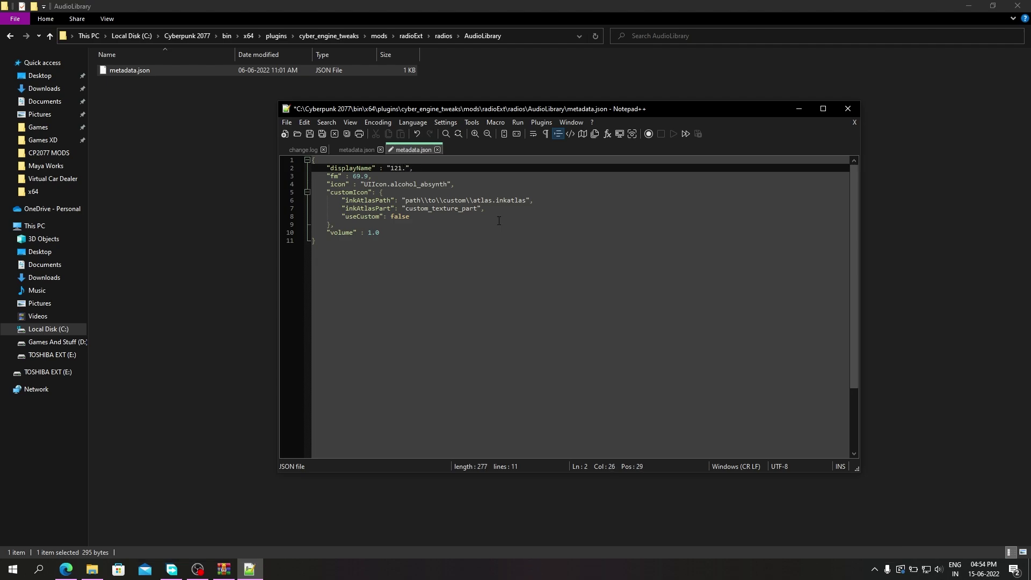
{"action": "type", "text": "1"}
{"action": "type", "text": " Audio Libra"}
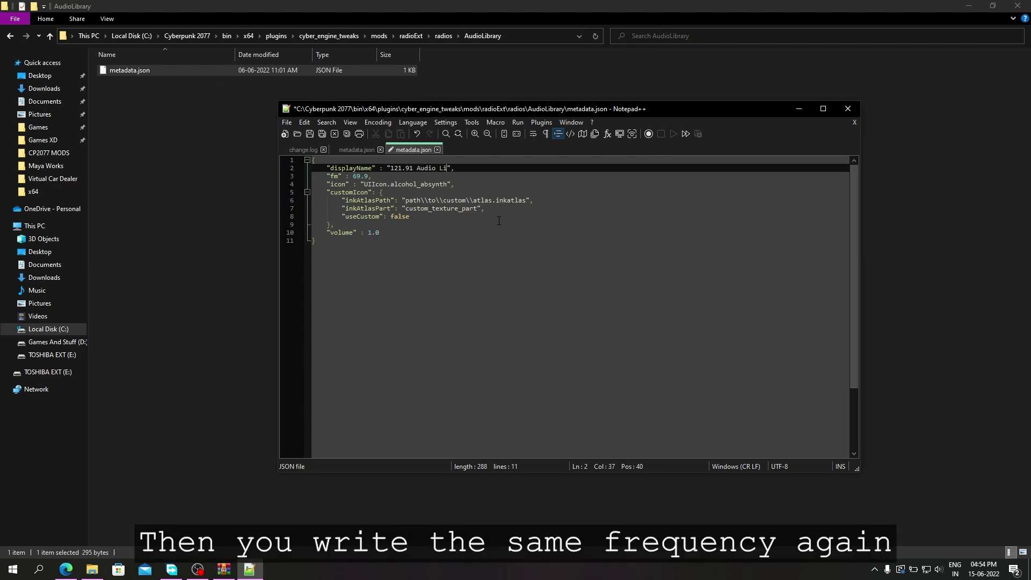
{"action": "type", "text": "ry"}
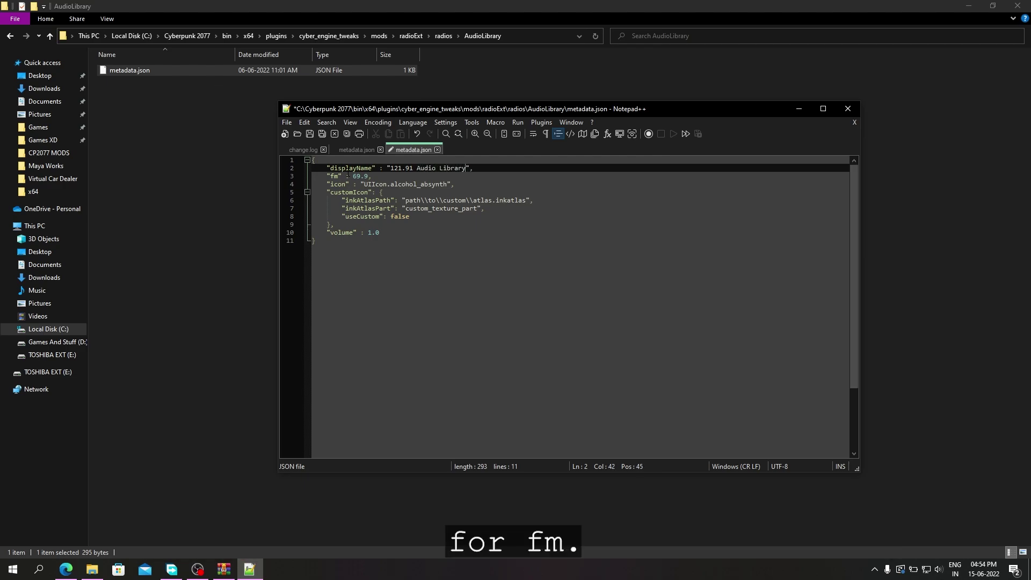
Step: Set the fm value to 121.91 and select the icon value on the line below
{"action": "left_click_drag", "start_coordinate": [353, 176], "coordinate": [369, 176]}
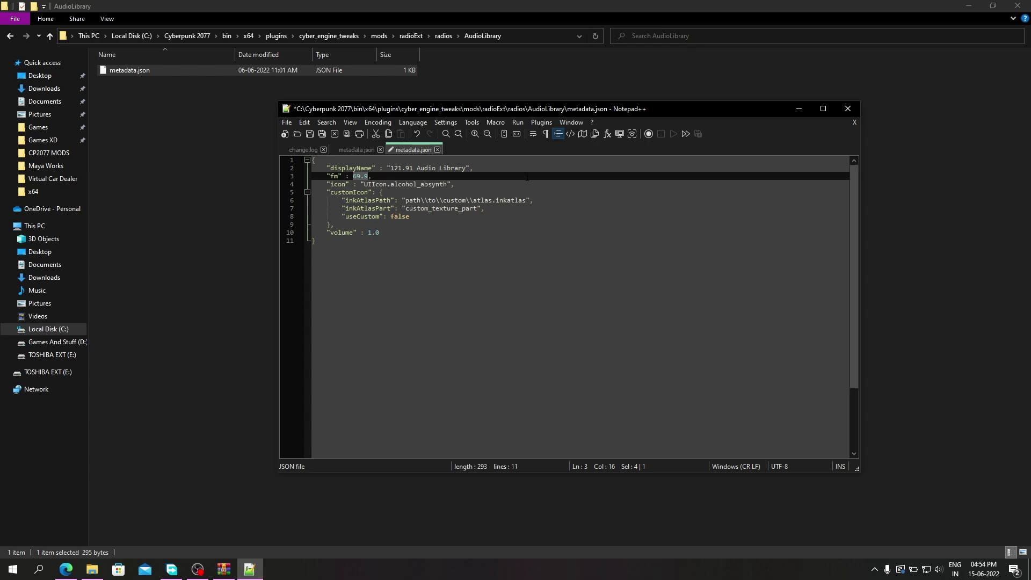
{"action": "type", "text": "121.91"}
{"action": "left_click", "coordinate": [369, 184]}
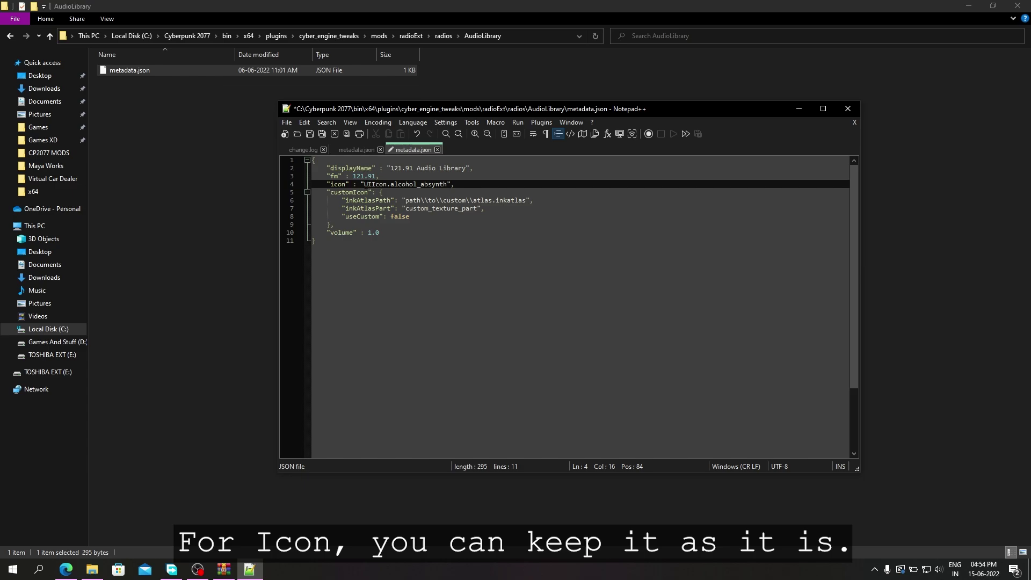
{"action": "left_click_drag", "start_coordinate": [365, 184], "coordinate": [447, 185]}
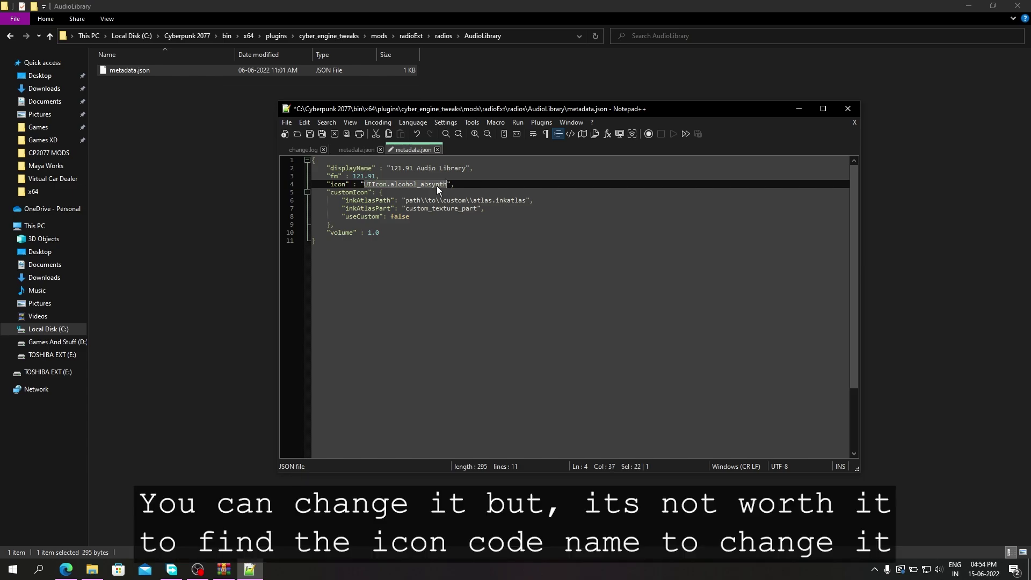
Step: Save the edited metadata.json in the AudioLibrary folder and close Notepad++
{"action": "left_click", "coordinate": [405, 185]}
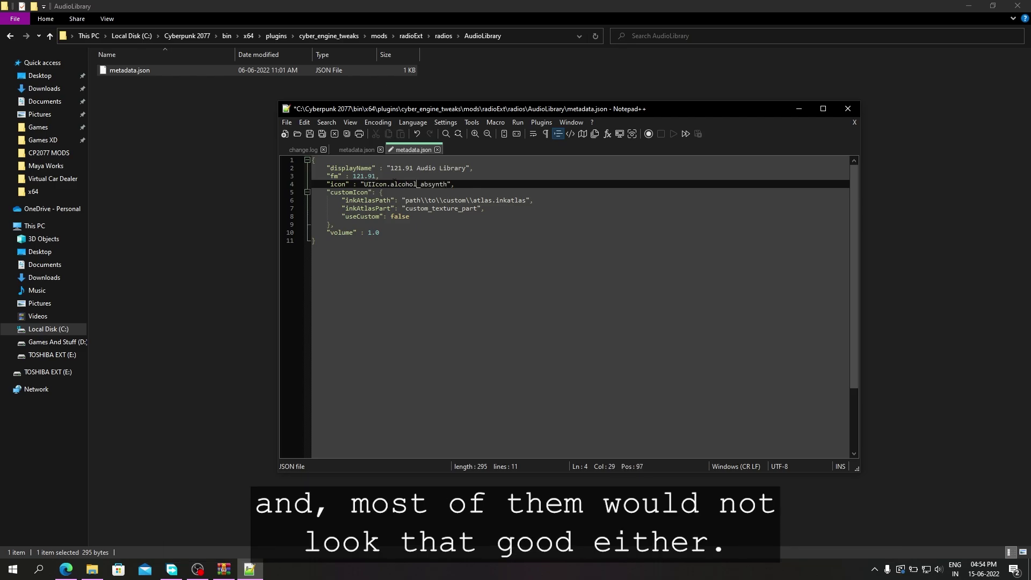
{"action": "left_click_drag", "start_coordinate": [330, 192], "coordinate": [436, 213]}
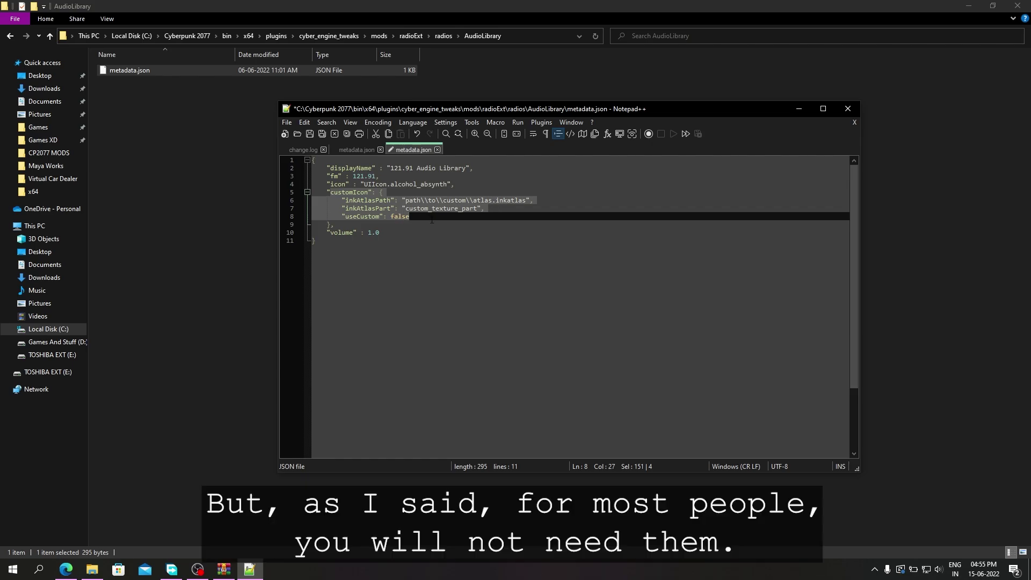
{"action": "left_click", "coordinate": [379, 234]}
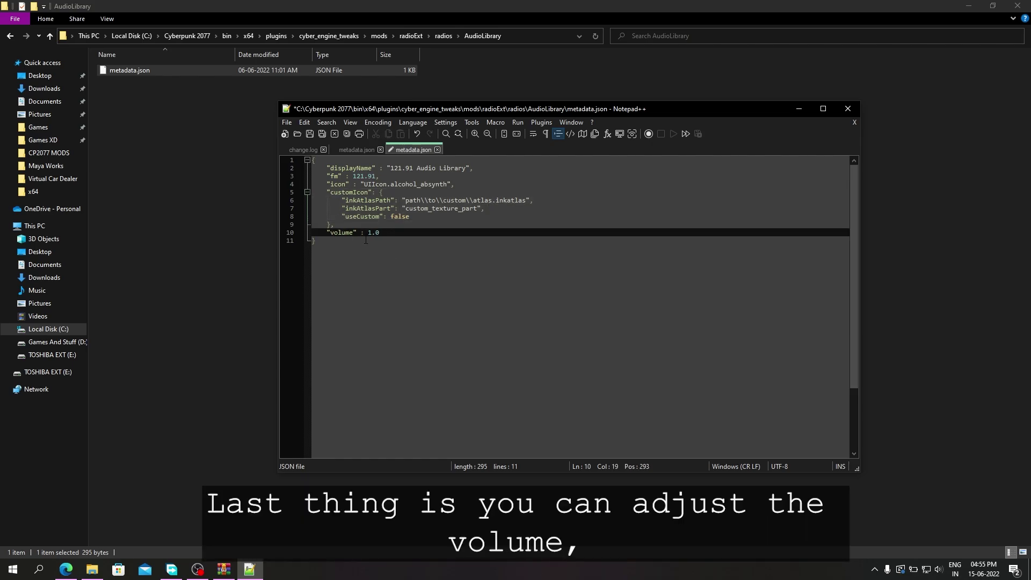
{"action": "left_click", "coordinate": [372, 234]}
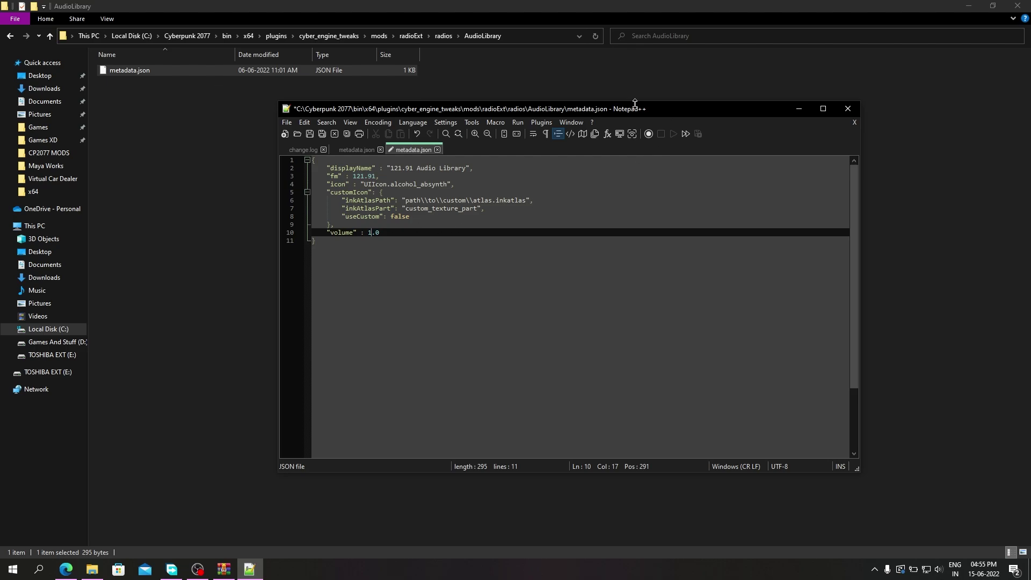
{"action": "left_click", "coordinate": [287, 123]}
{"action": "left_click", "coordinate": [321, 205]}
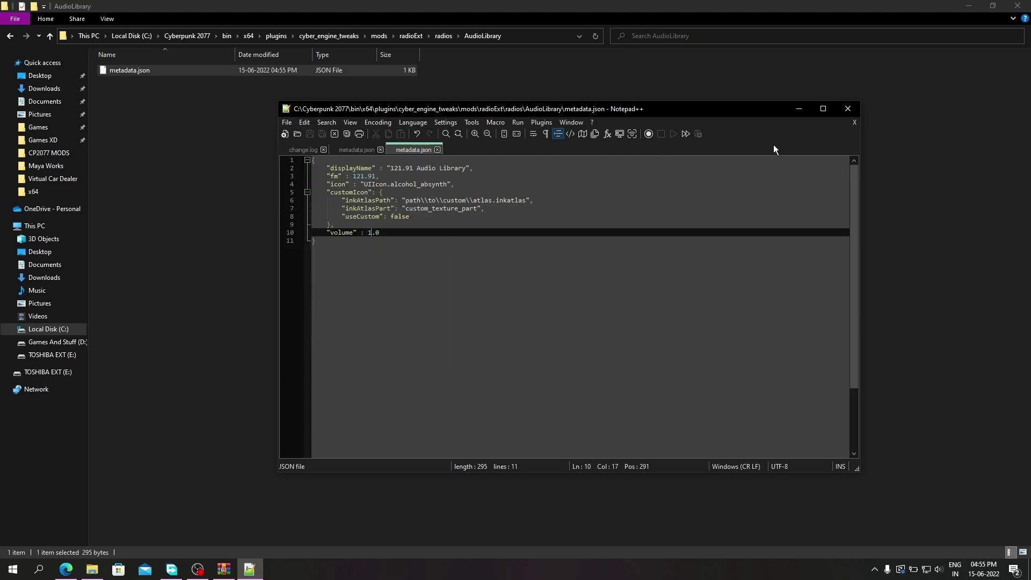
{"action": "left_click", "coordinate": [848, 109]}
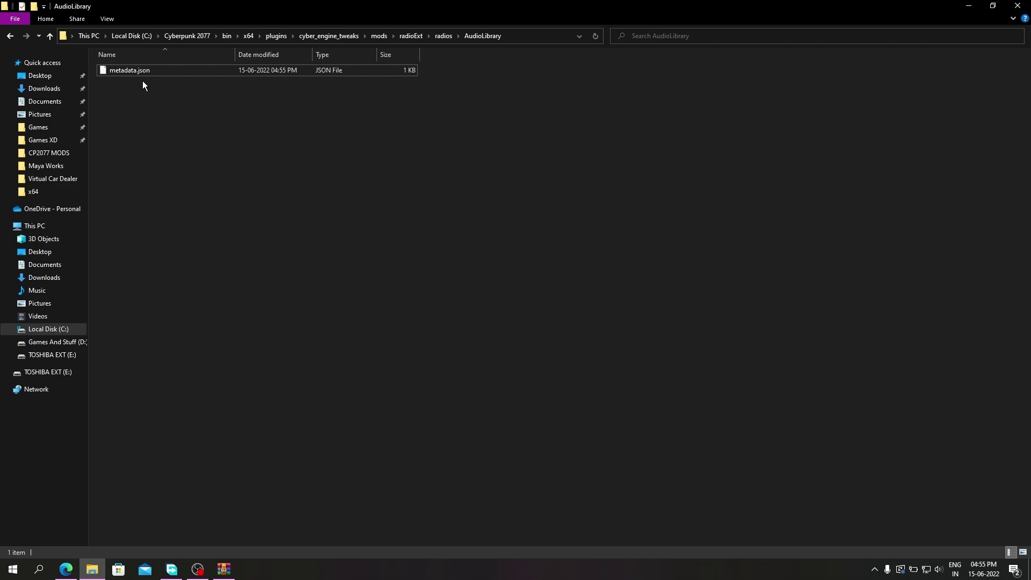
Step: Open the Music folder of CP2077 MODS in a separate, smaller window above the AudioLibrary folder and widen its Name column
{"action": "right_click", "coordinate": [32, 154]}
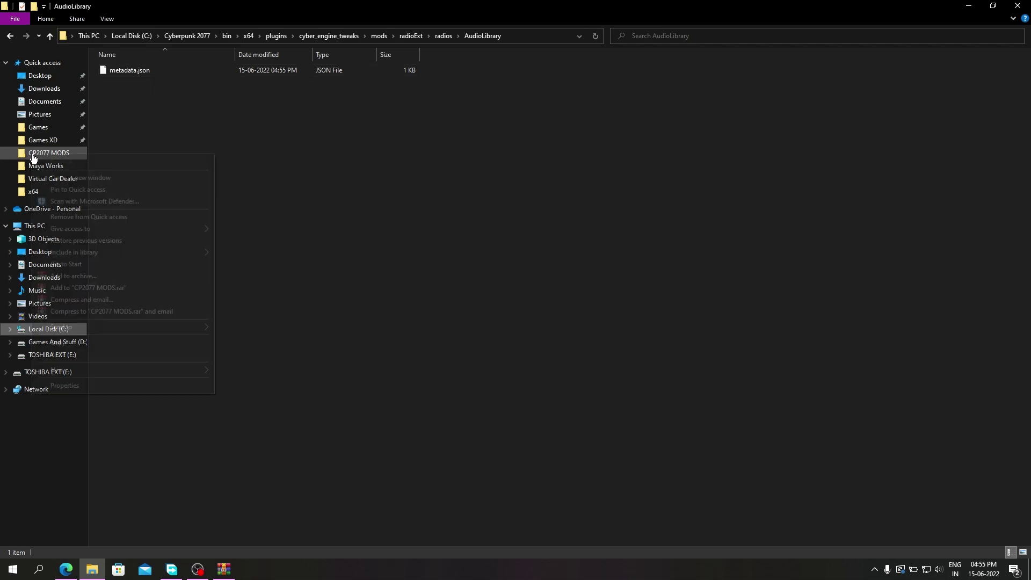
{"action": "left_click", "coordinate": [131, 179]}
{"action": "double_click", "coordinate": [115, 104]}
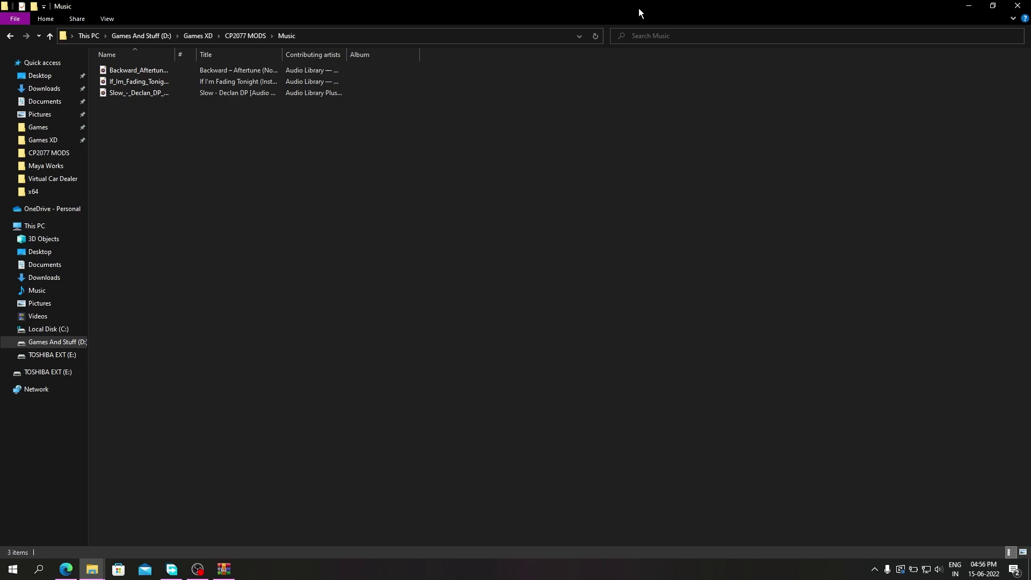
{"action": "left_click_drag", "start_coordinate": [639, 8], "coordinate": [652, 137]}
{"action": "left_click_drag", "start_coordinate": [472, 249], "coordinate": [519, 196]}
{"action": "left_click", "coordinate": [514, 256]}
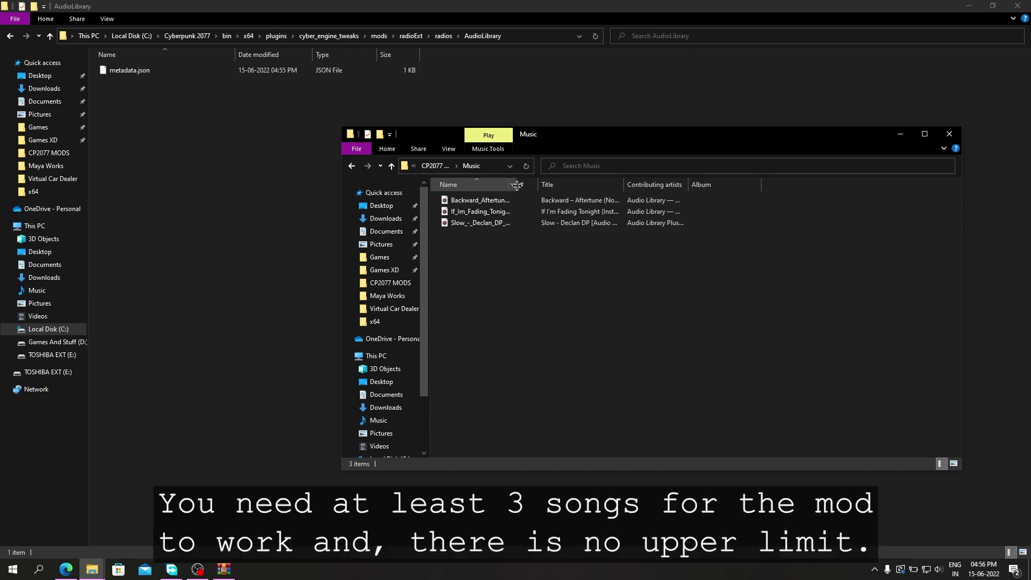
{"action": "left_click_drag", "start_coordinate": [516, 185], "coordinate": [624, 210]}
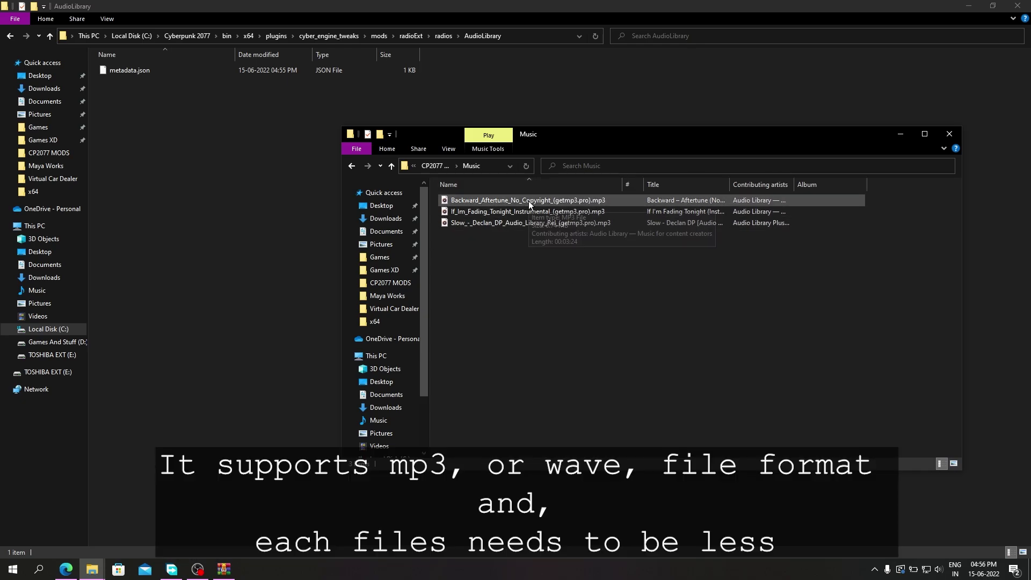
Step: Rename the first song in the Music folder to BackwardAftertune.mp3
{"action": "left_click", "coordinate": [529, 201]}
{"action": "right_click", "coordinate": [529, 201]}
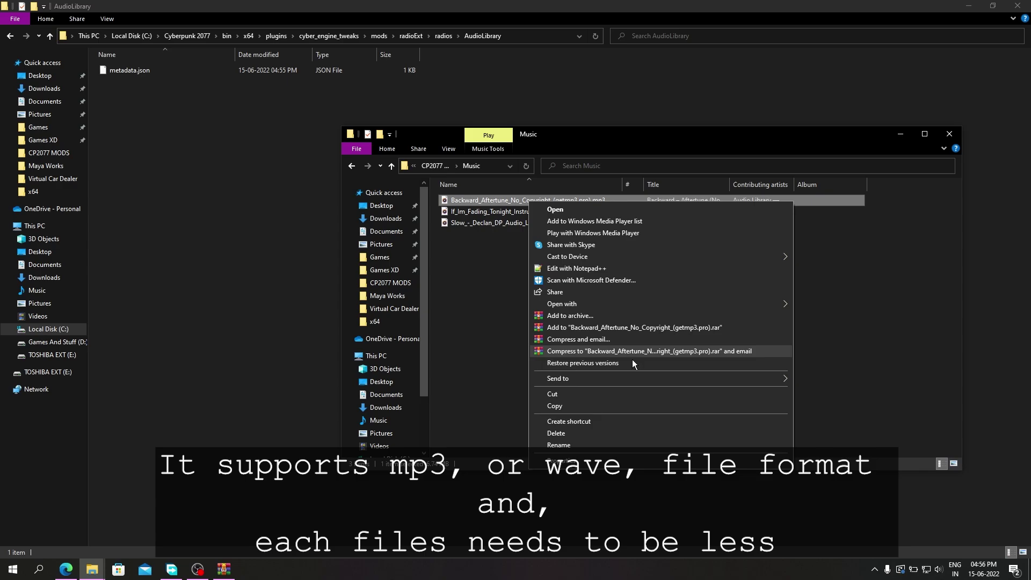
{"action": "left_click", "coordinate": [579, 444]}
{"action": "left_click", "coordinate": [480, 201]}
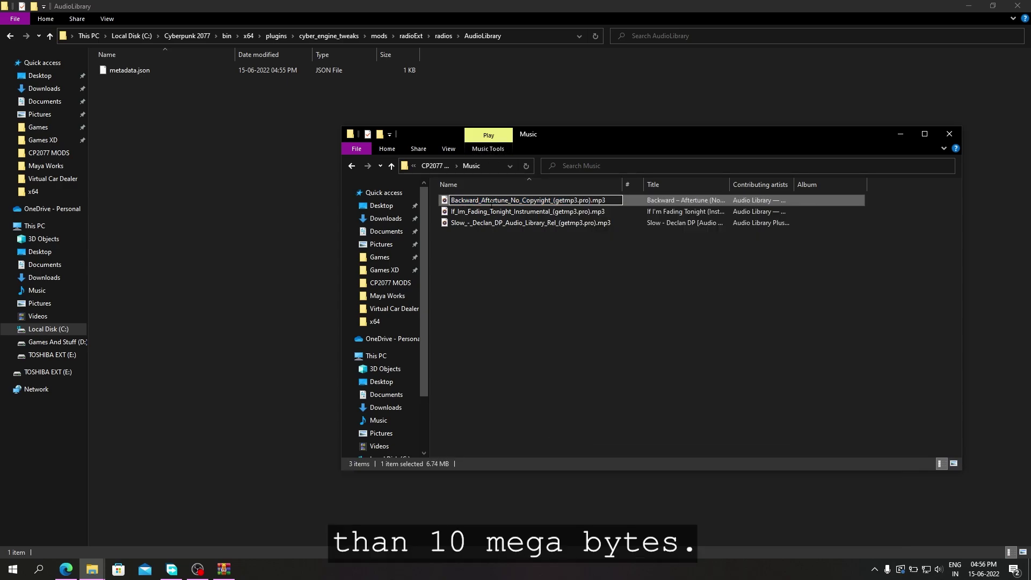
{"action": "key", "text": "BackSpace"}
{"action": "key", "text": "Right"}
{"action": "key", "text": "Right"}
{"action": "key", "text": "Right"}
{"action": "key", "text": "BackSpace"}
{"action": "key", "text": "Right"}
{"action": "key", "text": "Right"}
{"action": "key", "text": "Right"}
{"action": "key", "text": "Right"}
{"action": "key", "text": "Right"}
{"action": "key", "text": "Right"}
{"action": "key", "text": "Right"}
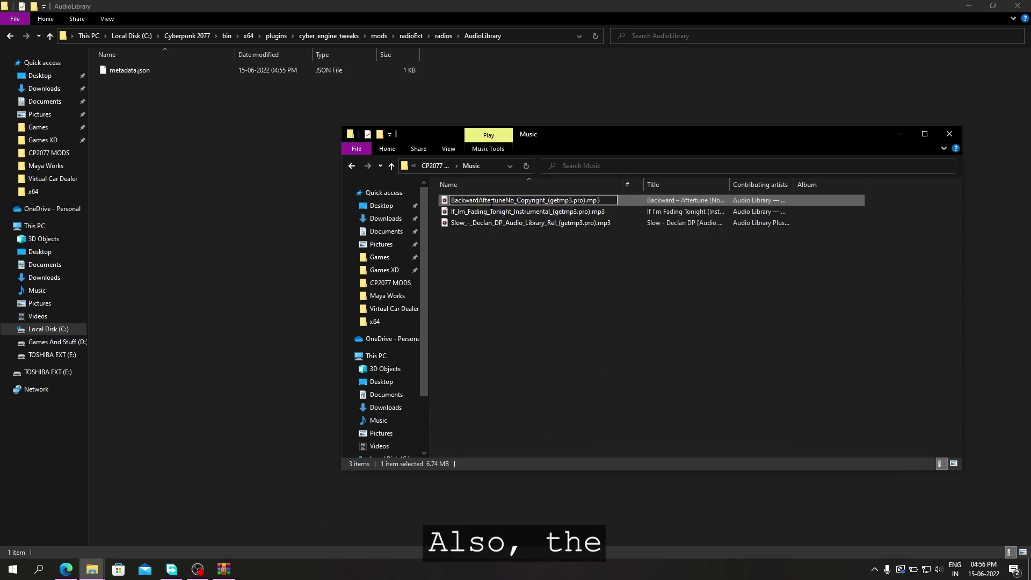
{"action": "key", "text": "Right"}
{"action": "key", "text": "BackSpace"}
{"action": "key", "text": "BackSpace"}
{"action": "key", "text": "BackSpace"}
{"action": "key", "text": "BackSpace"}
{"action": "key", "text": "BackSpace"}
{"action": "key", "text": "BackSpace"}
{"action": "key", "text": "BackSpace"}
{"action": "key", "text": "BackSpace"}
{"action": "key", "text": "BackSpace"}
{"action": "key", "text": "BackSpace"}
{"action": "key", "text": "BackSpace"}
{"action": "key", "text": "BackSpace"}
{"action": "key", "text": "BackSpace"}
{"action": "key", "text": "BackSpace"}
{"action": "key", "text": "BackSpace"}
{"action": "key", "text": "BackSpace"}
{"action": "key", "text": "BackSpace"}
{"action": "key", "text": "BackSpace"}
{"action": "key", "text": "BackSpace"}
{"action": "key", "text": "BackSpace"}
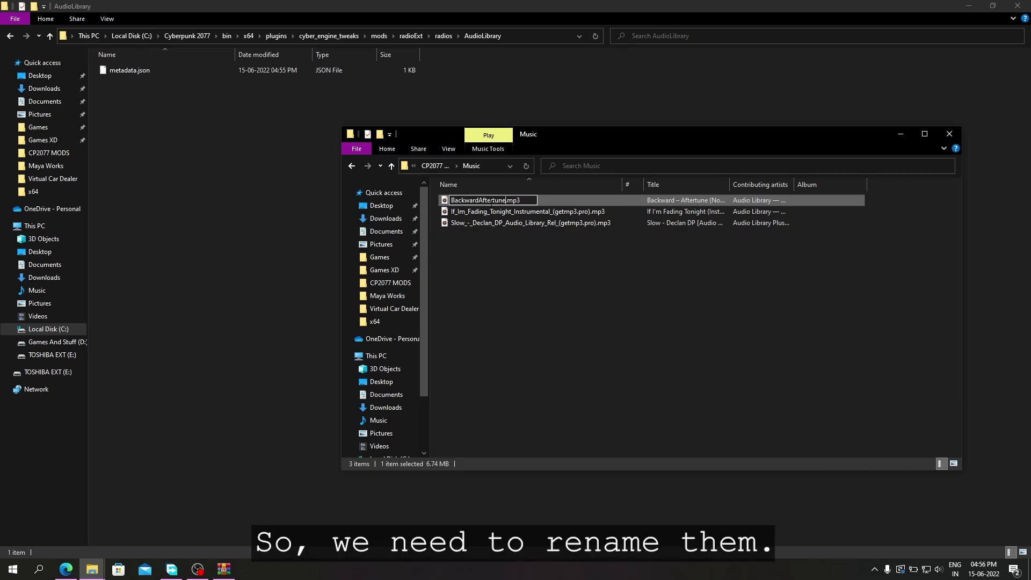
{"action": "key", "text": "Return"}
Step: Rename the If_Im_Fading_Tonight song file to IfImFadingTonightInstrumental.mp3
{"action": "left_click", "coordinate": [468, 211]}
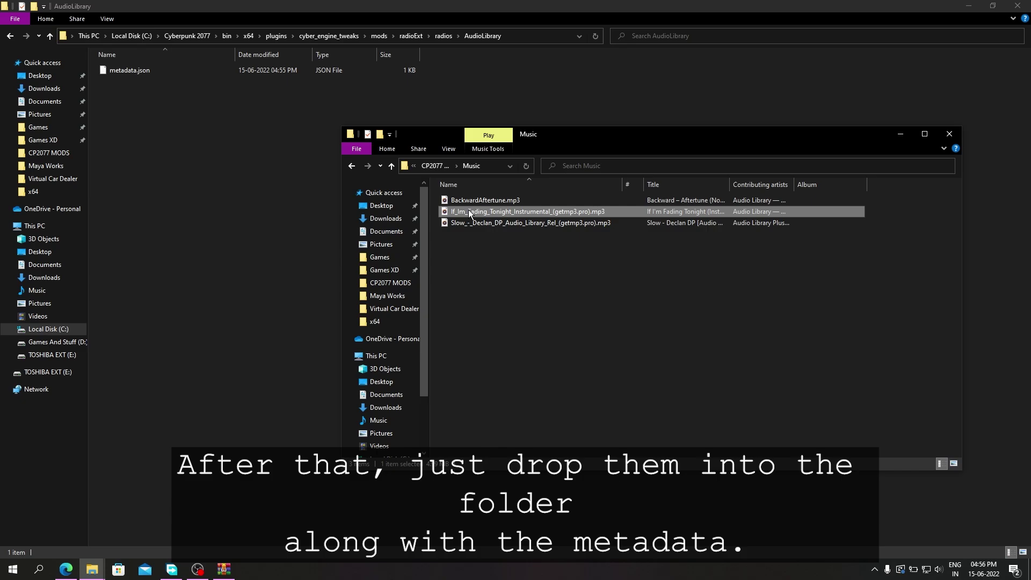
{"action": "right_click", "coordinate": [468, 211]}
{"action": "left_click", "coordinate": [510, 454]}
{"action": "key", "text": "Right"}
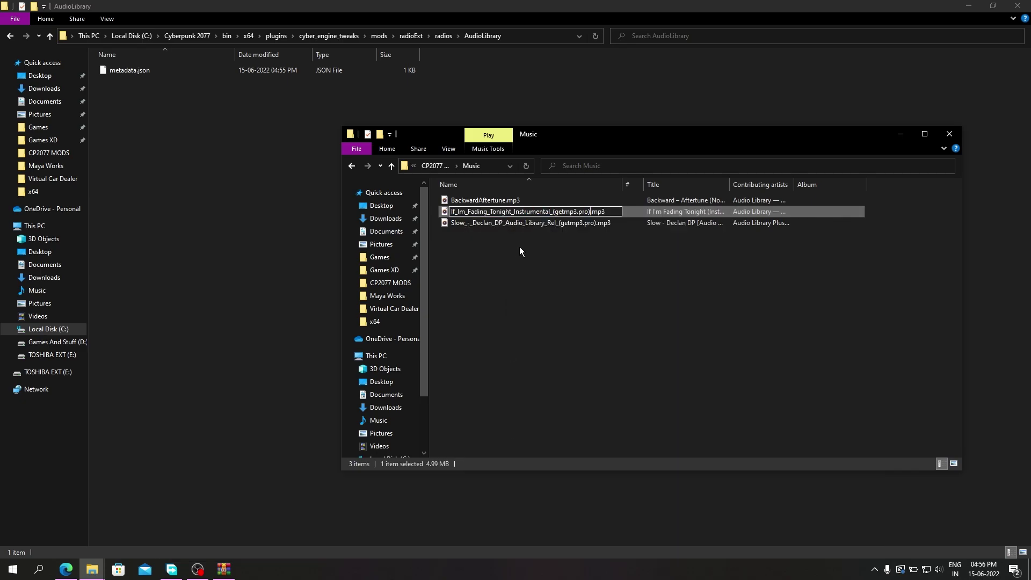
{"action": "key", "text": "BackSpace"}
{"action": "key", "text": "BackSpace"}
{"action": "key", "text": "BackSpace"}
{"action": "key", "text": "BackSpace"}
{"action": "key", "text": "BackSpace"}
{"action": "key", "text": "BackSpace"}
{"action": "key", "text": "BackSpace"}
{"action": "key", "text": "BackSpace"}
{"action": "key", "text": "BackSpace"}
{"action": "key", "text": "BackSpace"}
{"action": "key", "text": "BackSpace"}
{"action": "key", "text": "BackSpace"}
{"action": "key", "text": "BackSpace"}
{"action": "key", "text": "Left"}
{"action": "key", "text": "Left"}
{"action": "key", "text": "Left"}
{"action": "key", "text": "Left"}
{"action": "key", "text": "Left"}
{"action": "key", "text": "Left"}
{"action": "key", "text": "Left"}
{"action": "key", "text": "Left"}
{"action": "key", "text": "Left"}
{"action": "key", "text": "Left"}
{"action": "key", "text": "Left"}
{"action": "key", "text": "Left"}
{"action": "key", "text": "BackSpace"}
{"action": "key", "text": "Left"}
{"action": "key", "text": "Left"}
{"action": "key", "text": "Left"}
{"action": "key", "text": "Left"}
{"action": "key", "text": "Left"}
{"action": "key", "text": "Left"}
{"action": "key", "text": "Left"}
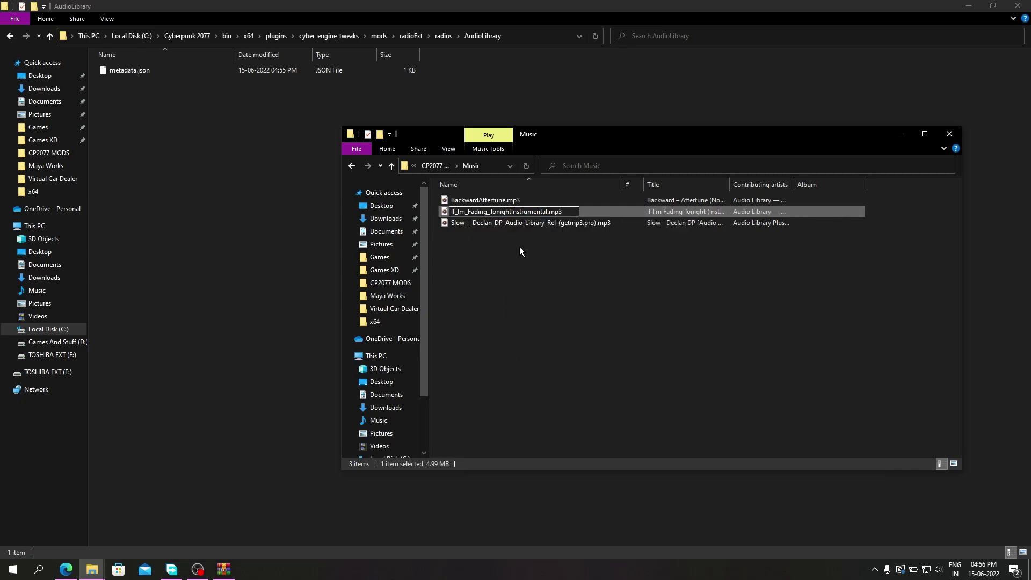
{"action": "key", "text": "BackSpace"}
{"action": "key", "text": "Left"}
{"action": "key", "text": "Left"}
{"action": "key", "text": "Left"}
{"action": "key", "text": "Left"}
{"action": "key", "text": "Left"}
{"action": "key", "text": "Left"}
{"action": "key", "text": "BackSpace"}
{"action": "key", "text": "Left"}
{"action": "key", "text": "Left"}
Step: Rename the third song, starting with Slow, by removing the (getmp3.pro) suffix and the separators from its file name
{"action": "key", "text": "BackSpace"}
{"action": "key", "text": "Return"}
{"action": "left_click", "coordinate": [520, 224]}
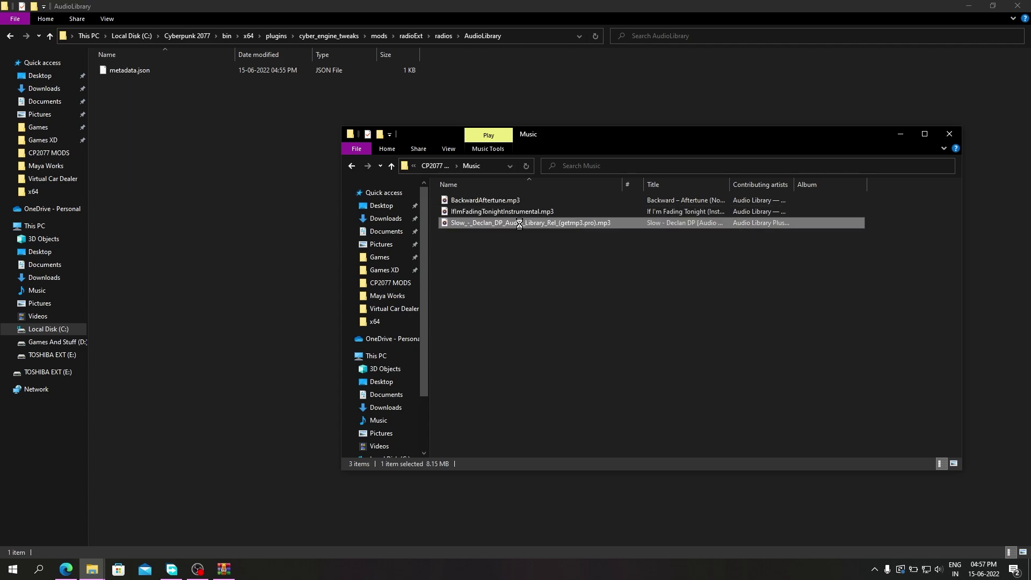
{"action": "right_click", "coordinate": [520, 224]}
{"action": "left_click", "coordinate": [549, 467]}
{"action": "key", "text": "Right"}
{"action": "key", "text": "BackSpace"}
{"action": "key", "text": "BackSpace"}
{"action": "key", "text": "BackSpace"}
{"action": "key", "text": "BackSpace"}
{"action": "key", "text": "BackSpace"}
{"action": "key", "text": "BackSpace"}
{"action": "key", "text": "BackSpace"}
{"action": "key", "text": "BackSpace"}
{"action": "key", "text": "BackSpace"}
{"action": "key", "text": "BackSpace"}
{"action": "key", "text": "BackSpace"}
{"action": "key", "text": "BackSpace"}
{"action": "key", "text": "BackSpace"}
{"action": "key", "text": "BackSpace"}
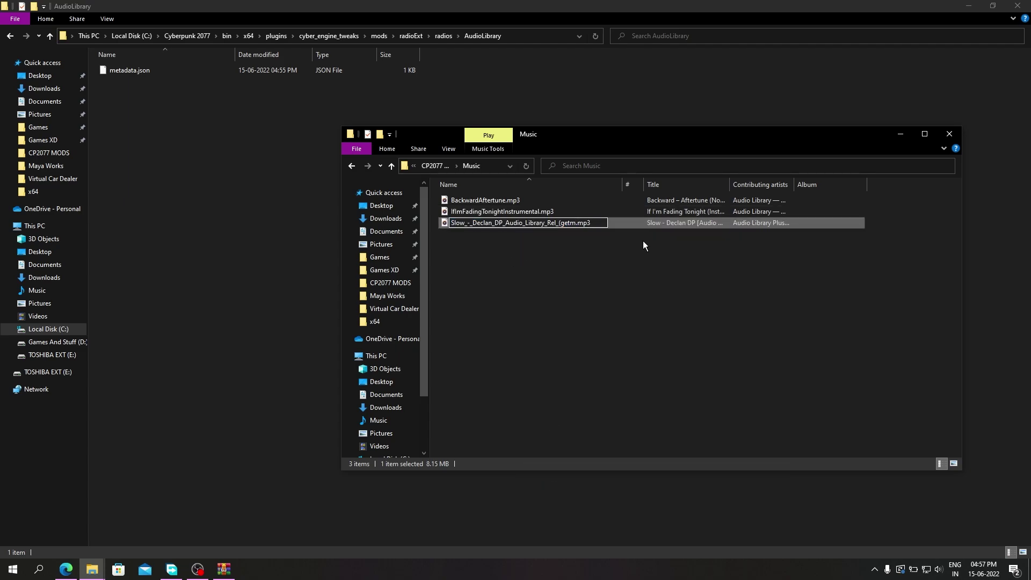
{"action": "key", "text": "BackSpace"}
{"action": "key", "text": "BackSpace"}
{"action": "key", "text": "BackSpace"}
{"action": "key", "text": "BackSpace"}
{"action": "key", "text": "BackSpace"}
{"action": "key", "text": "BackSpace"}
{"action": "key", "text": "BackSpace"}
{"action": "key", "text": "BackSpace"}
{"action": "key", "text": "BackSpace"}
{"action": "key", "text": "BackSpace"}
{"action": "key", "text": "BackSpace"}
{"action": "key", "text": "BackSpace"}
{"action": "key", "text": "BackSpace"}
{"action": "key", "text": "BackSpace"}
{"action": "key", "text": "BackSpace"}
{"action": "key", "text": "BackSpace"}
{"action": "key", "text": "BackSpace"}
{"action": "key", "text": "Left"}
{"action": "key", "text": "Left"}
{"action": "key", "text": "BackSpace"}
{"action": "key", "text": "Left"}
{"action": "key", "text": "Left"}
{"action": "key", "text": "Left"}
{"action": "key", "text": "Left"}
{"action": "key", "text": "Left"}
{"action": "key", "text": "Left"}
{"action": "key", "text": "BackSpace"}
{"action": "key", "text": "BackSpace"}
{"action": "key", "text": "BackSpace"}
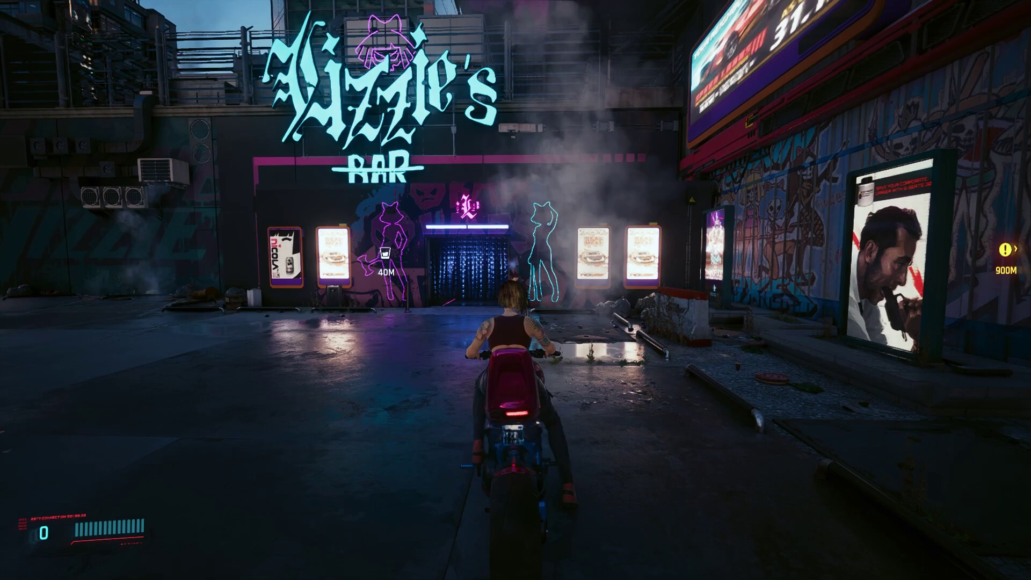
Step: Switch to Cyberpunk 2077, go through the motorcycle's radio stations to 121.91 Audio Library and close the list
{"action": "key", "text": "r"}
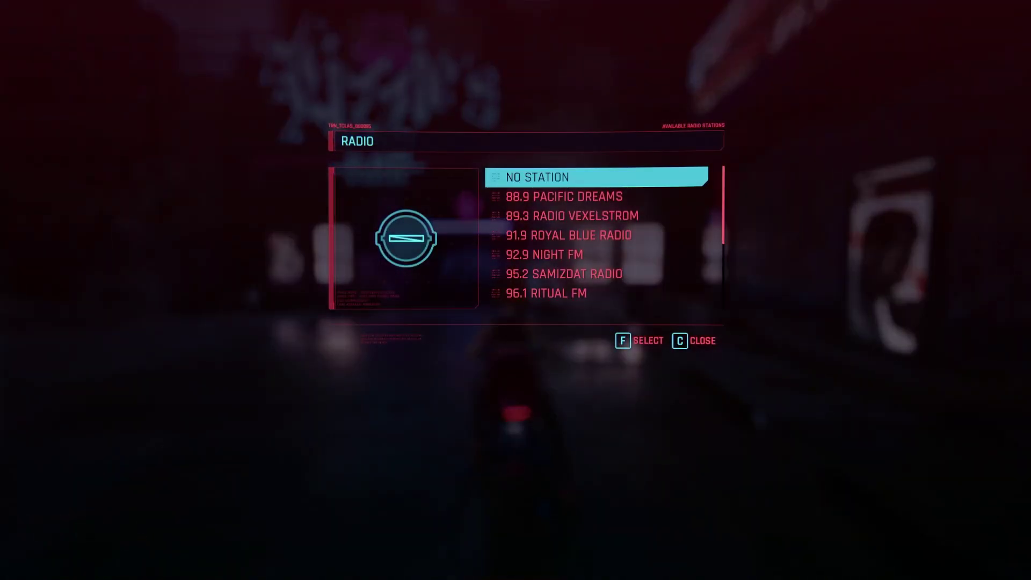
{"action": "key", "text": "Down"}
{"action": "key", "text": "Down"}
{"action": "key", "text": "Down"}
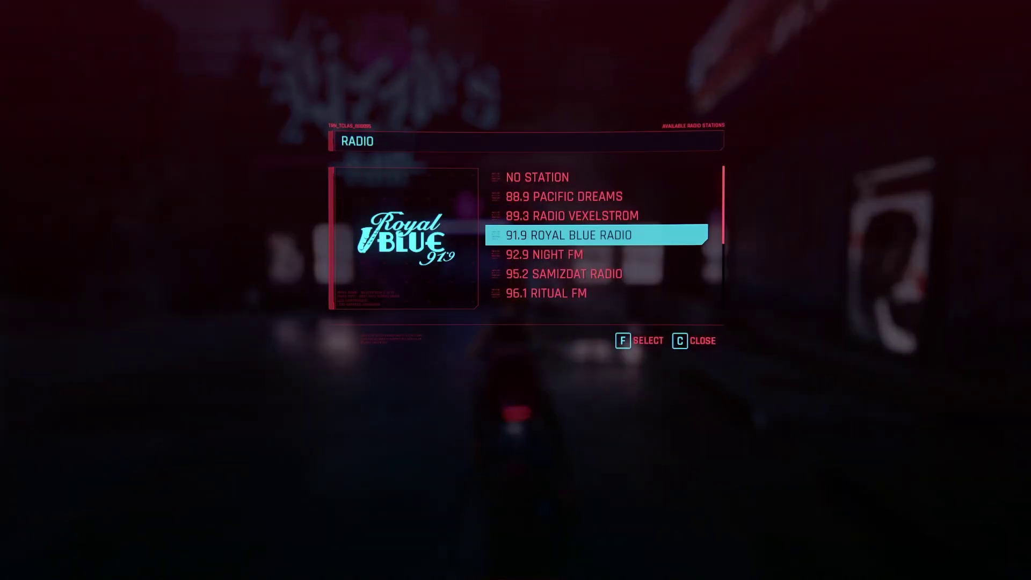
{"action": "key", "text": "Down"}
{"action": "key", "text": "Down"}
{"action": "key", "text": "Down"}
{"action": "key", "text": "Down"}
{"action": "key", "text": "Down"}
{"action": "key", "text": "Down"}
{"action": "key", "text": "Down"}
{"action": "key", "text": "Down"}
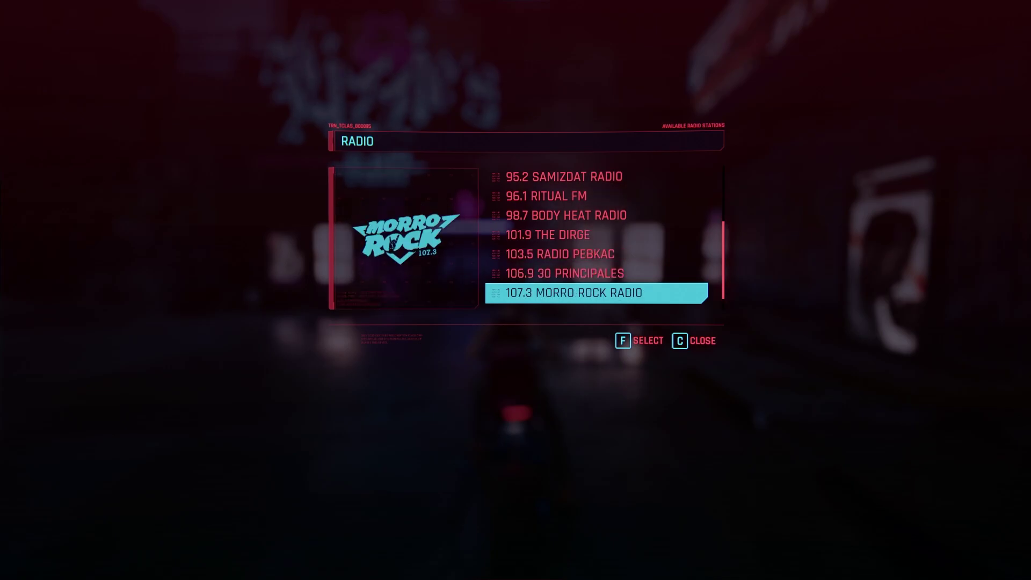
{"action": "key", "text": "Down"}
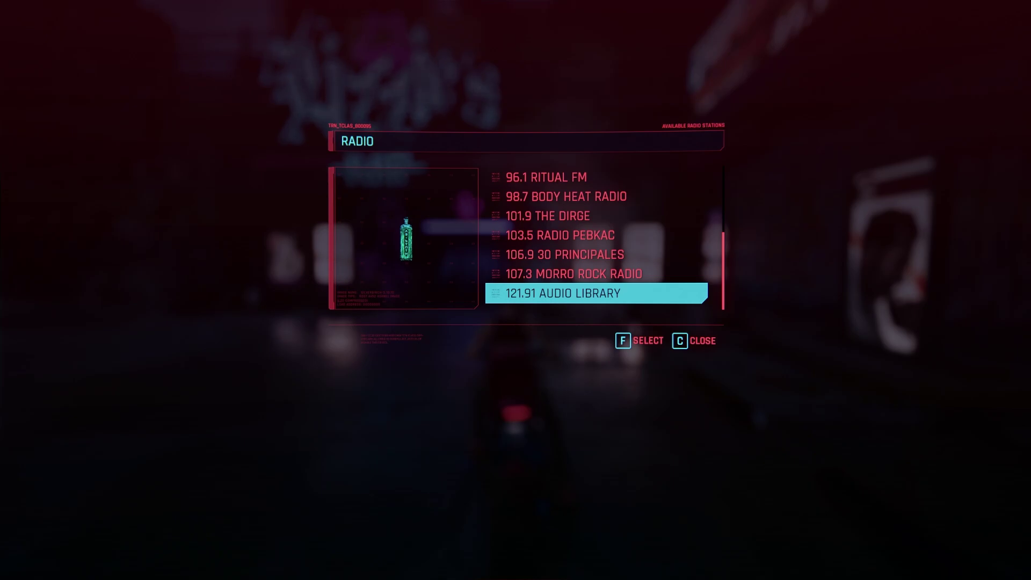
{"action": "key", "text": "c"}
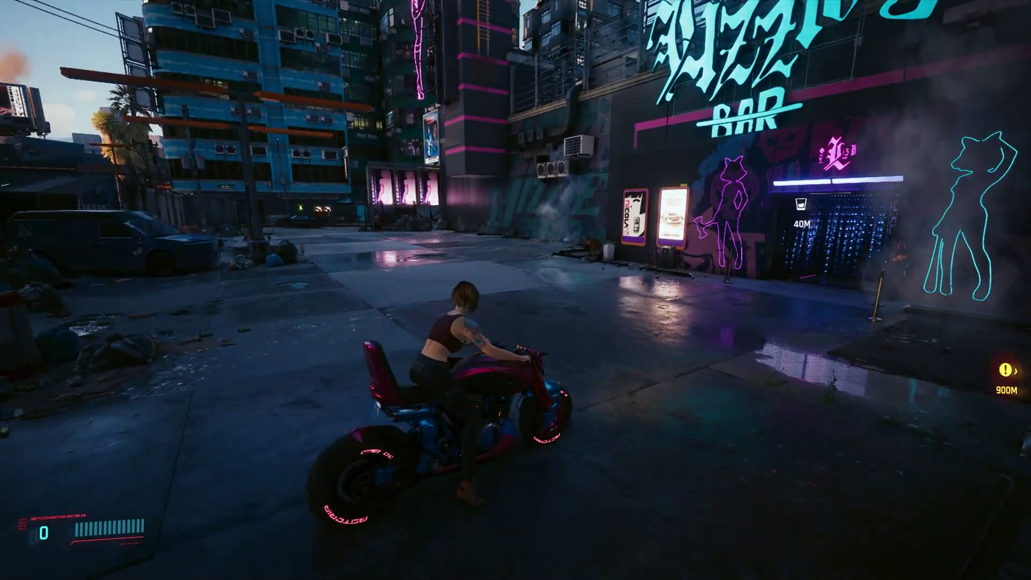
{"action": "key", "text": "w"}
{"action": "key", "text": "a"}
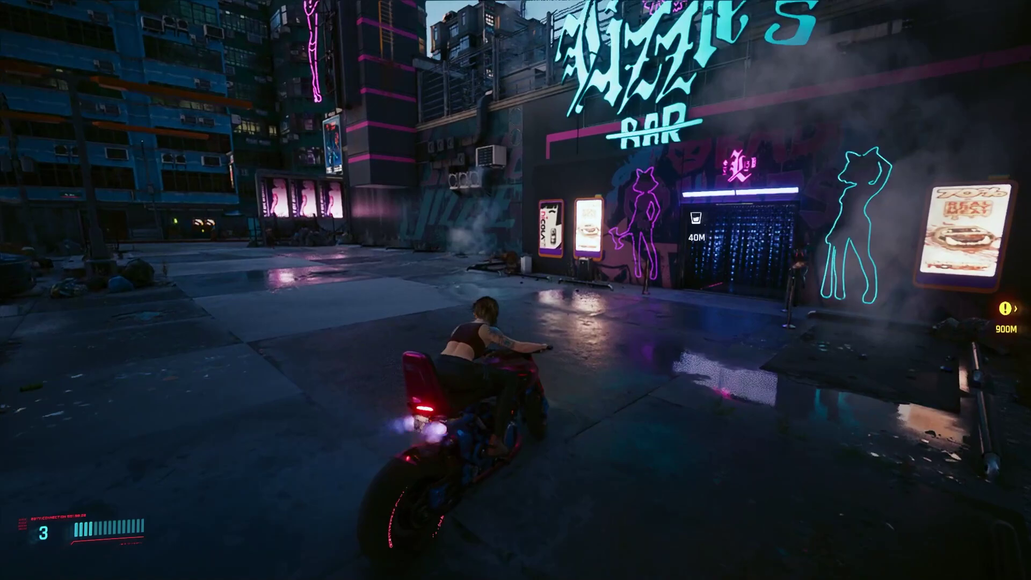
{"action": "key", "text": "w"}
{"action": "key", "text": "a"}
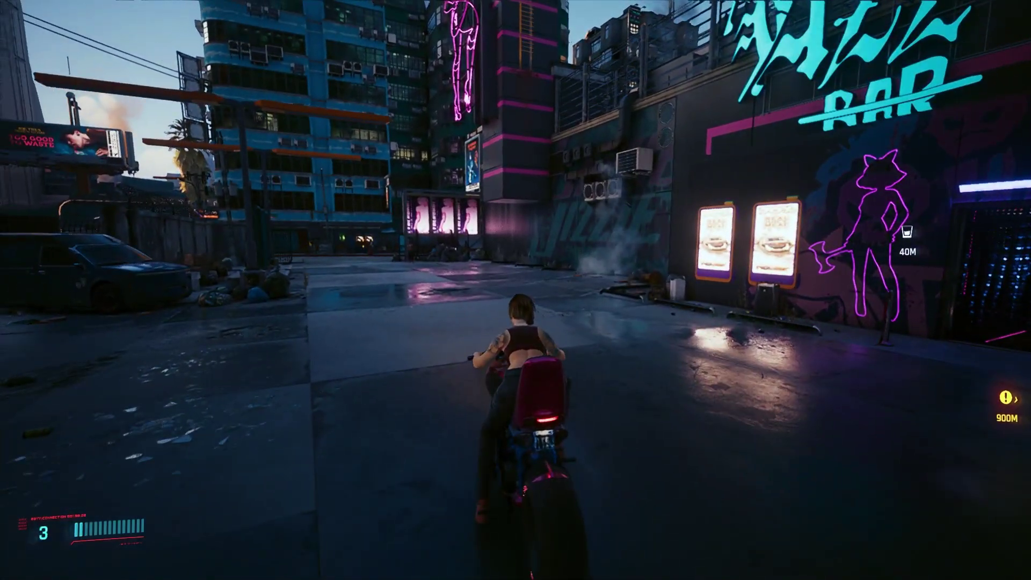